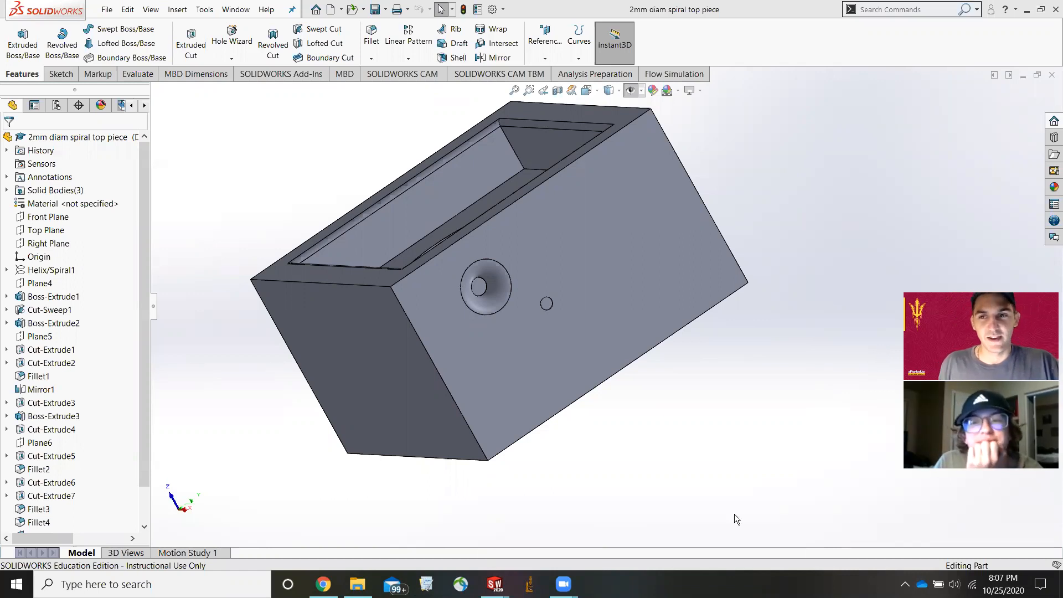
Step: Suppress the "in lid" and "out lid" features of the spiral top piece
{"action": "scroll", "coordinate": [605, 239], "scroll_direction": "up", "scroll_amount": 3}
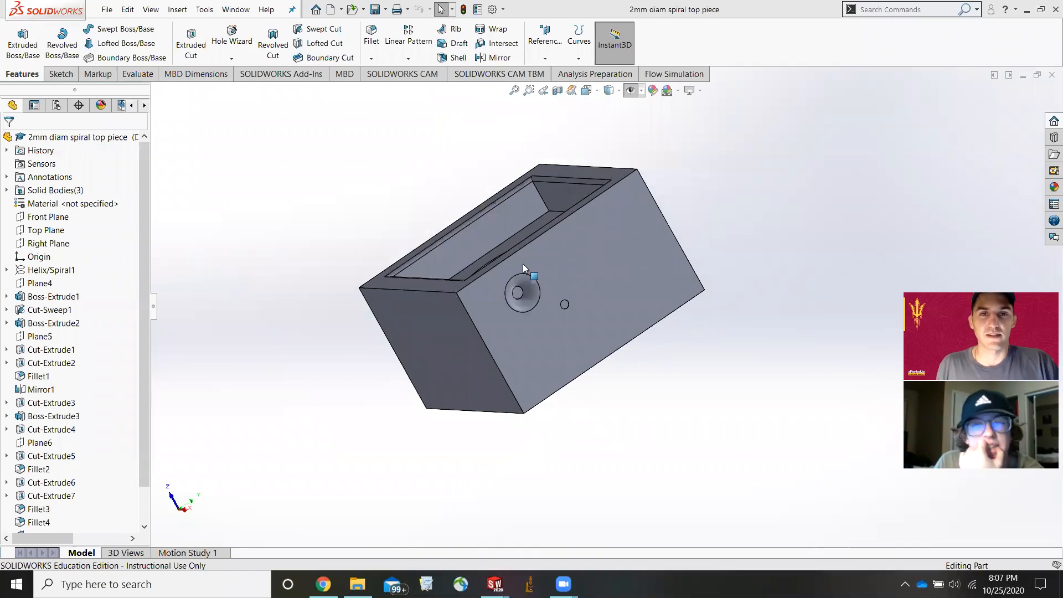
{"action": "scroll", "coordinate": [45, 443], "scroll_direction": "down", "scroll_amount": 1}
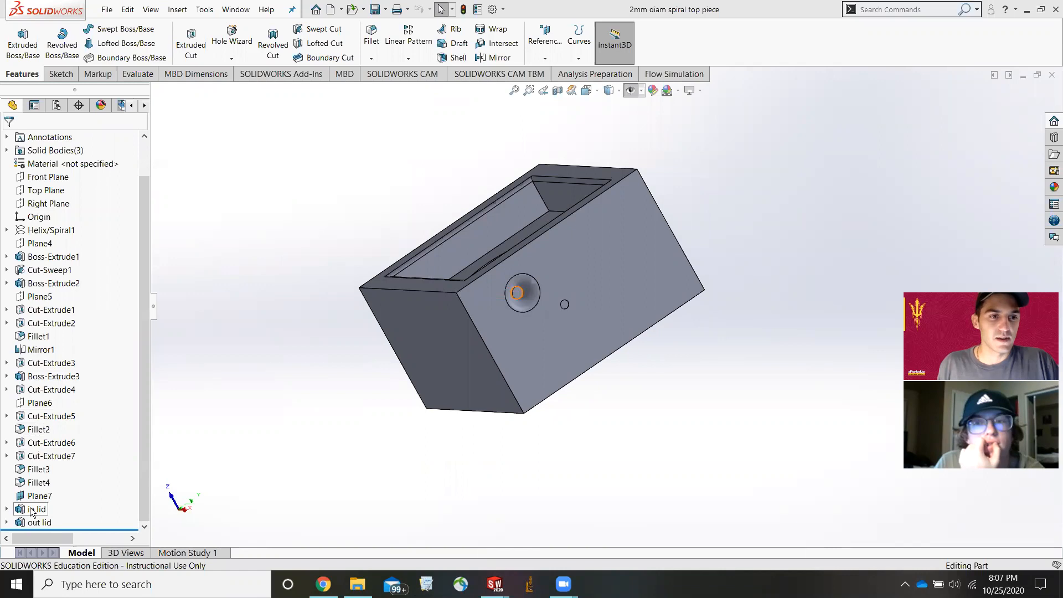
{"action": "left_click", "coordinate": [19, 513]}
{"action": "right_click", "coordinate": [20, 514]}
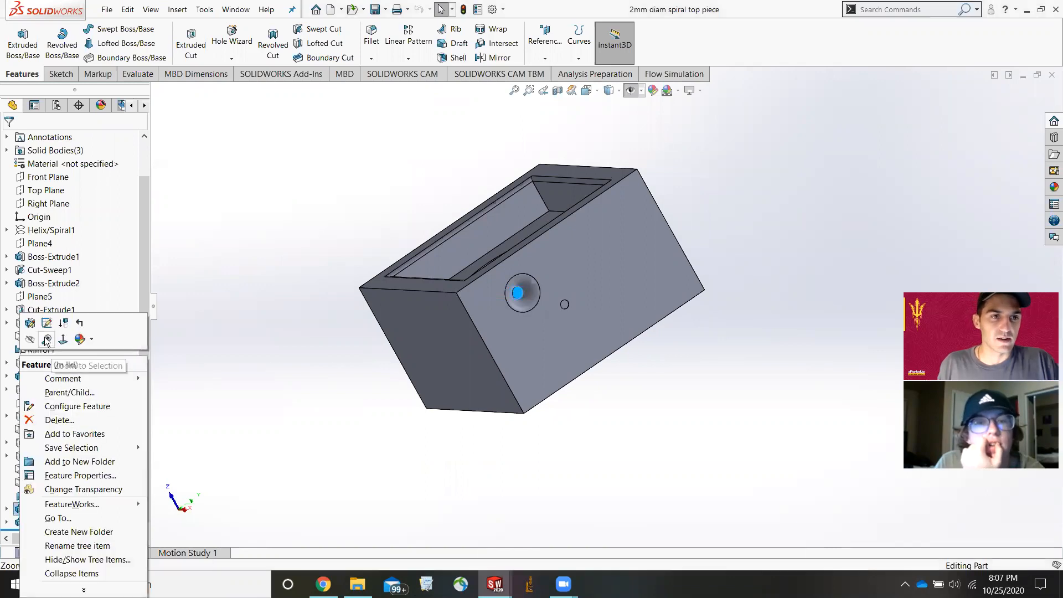
{"action": "left_click", "coordinate": [29, 324]}
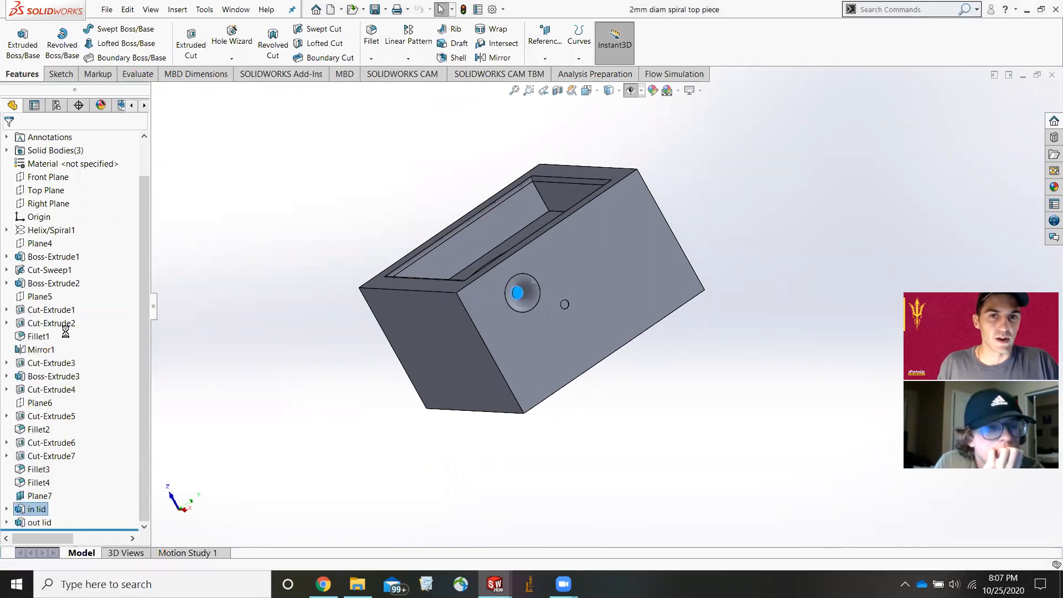
{"action": "right_click", "coordinate": [25, 522]}
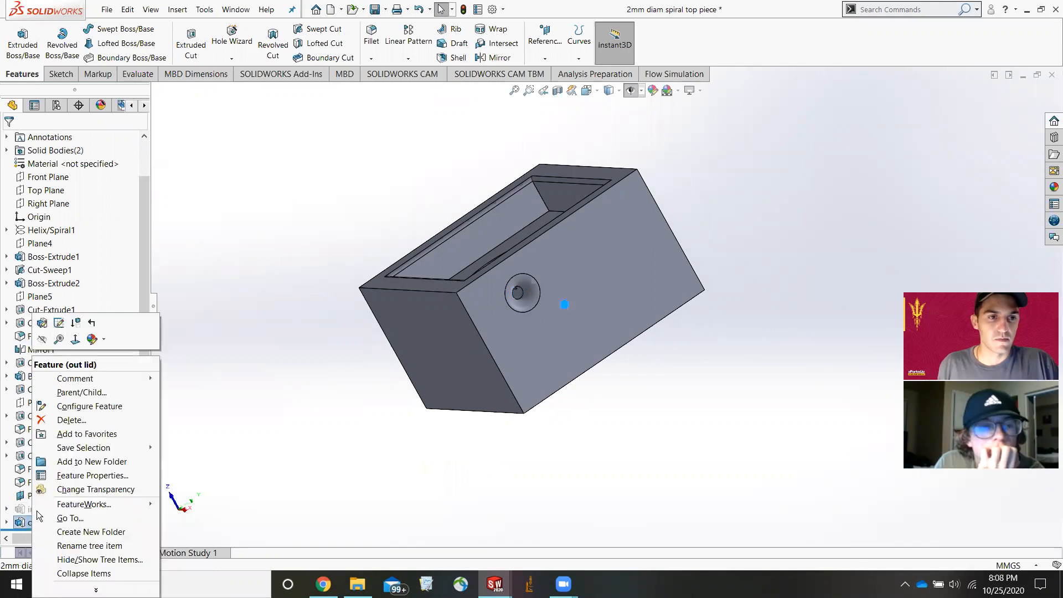
{"action": "left_click", "coordinate": [75, 323]}
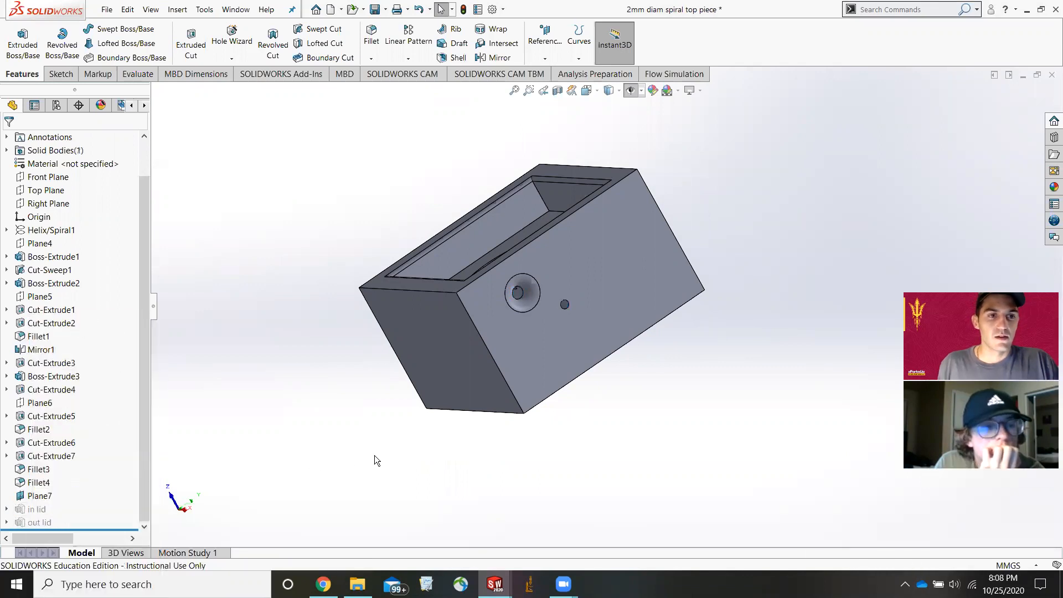
{"action": "middle_click_drag", "start_coordinate": [594, 274], "coordinate": [579, 307]}
{"action": "scroll", "coordinate": [579, 308], "scroll_direction": "down", "scroll_amount": 6}
{"action": "scroll", "coordinate": [628, 334], "scroll_direction": "up", "scroll_amount": 1}
{"action": "mouse_move", "coordinate": [628, 334]}
{"action": "middle_mouse_down"}
{"action": "mouse_move", "coordinate": [604, 319]}
{"action": "mouse_move", "coordinate": [596, 328]}
{"action": "mouse_move", "coordinate": [647, 441]}
{"action": "mouse_move", "coordinate": [615, 318]}
{"action": "middle_mouse_up"}
{"action": "scroll", "coordinate": [615, 334], "scroll_direction": "up", "scroll_amount": 4}
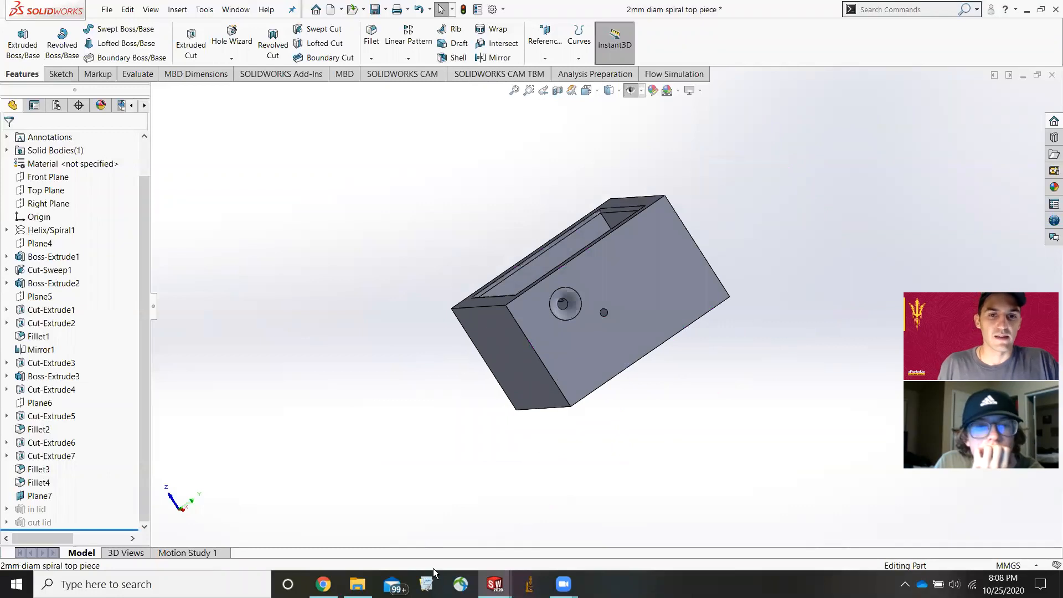
{"action": "mouse_move", "coordinate": [494, 584]}
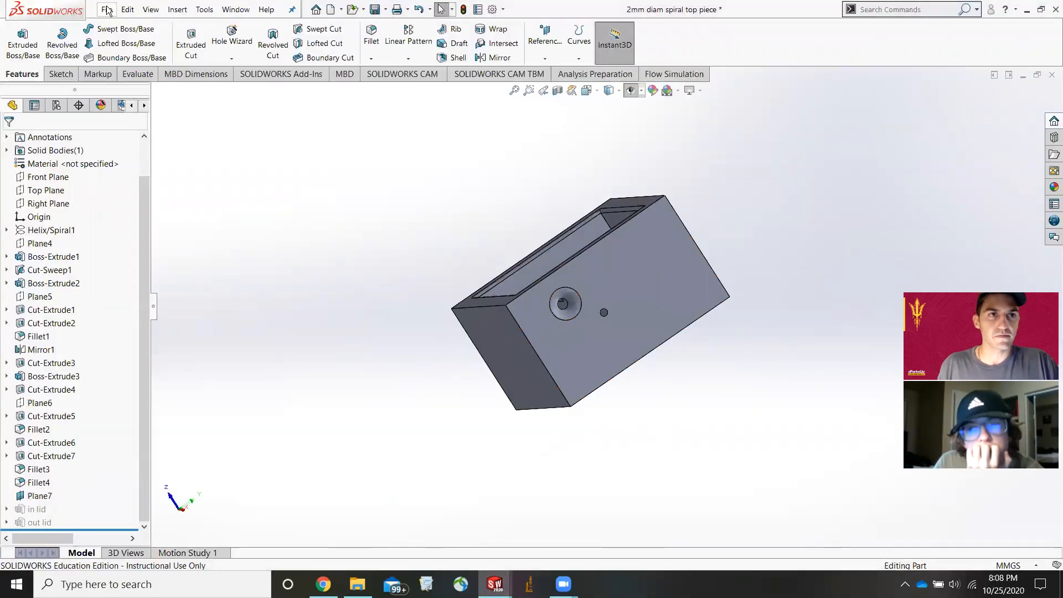
Step: Start saving the top piece under a new location, creating and opening a folder named "preform" inside "practice 2"
{"action": "left_click", "coordinate": [107, 10]}
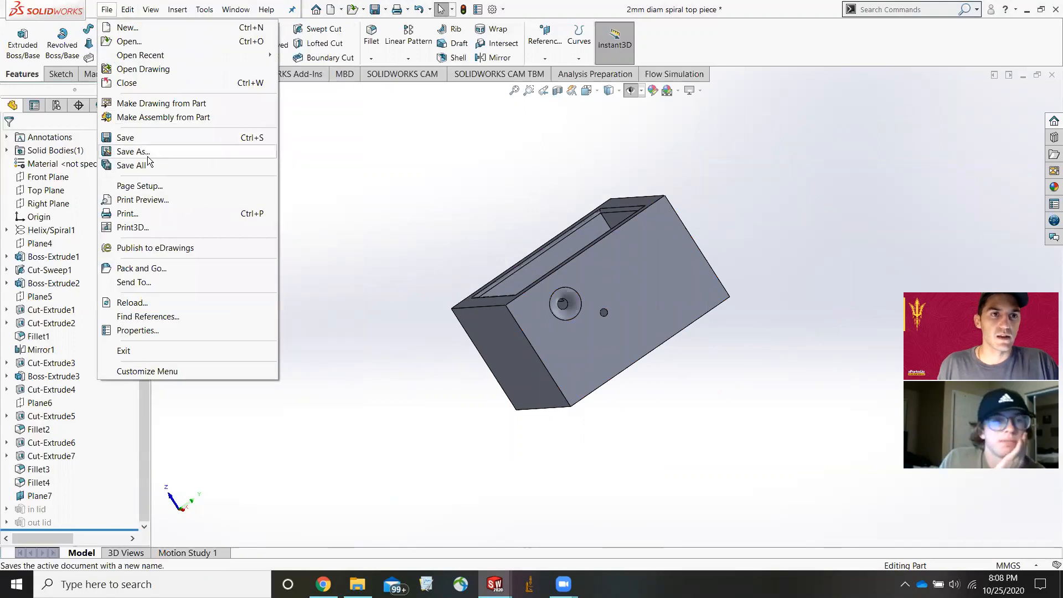
{"action": "left_click", "coordinate": [148, 155]}
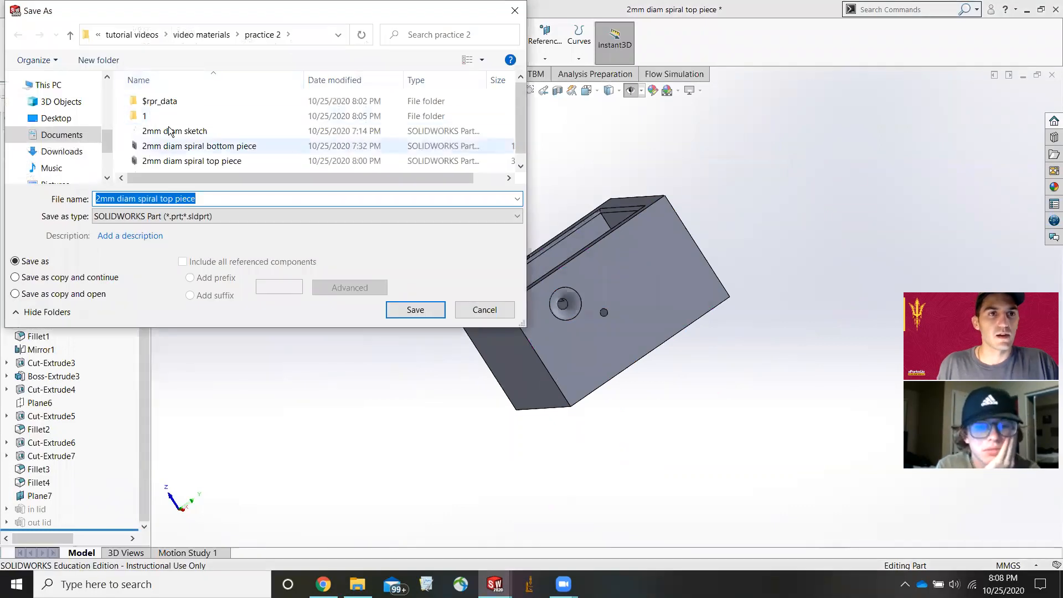
{"action": "left_click", "coordinate": [98, 60]}
{"action": "type", "text": "preform"}
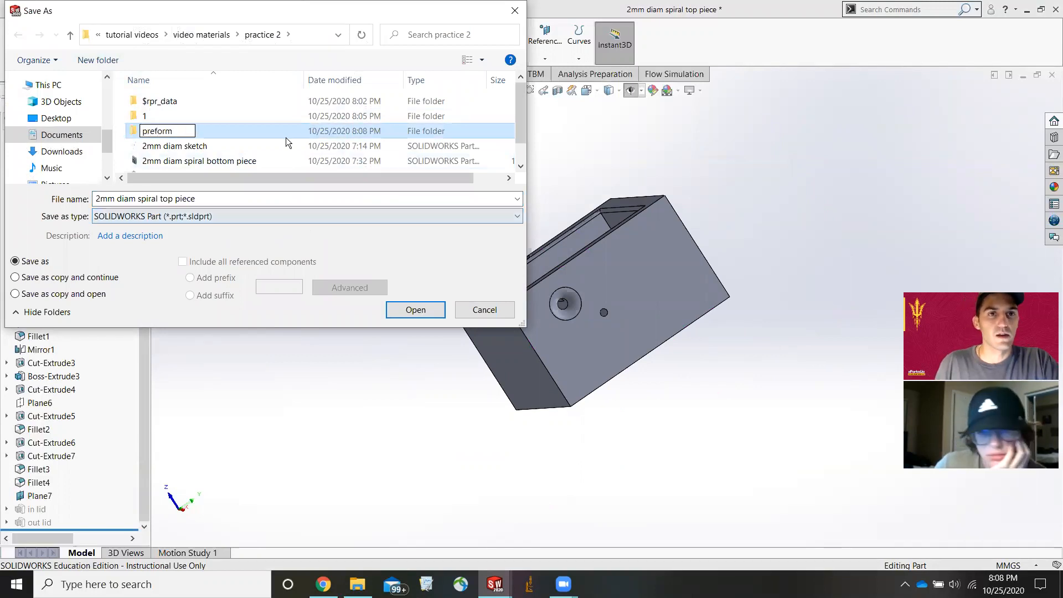
{"action": "key", "text": "Return"}
{"action": "double_click", "coordinate": [247, 127]}
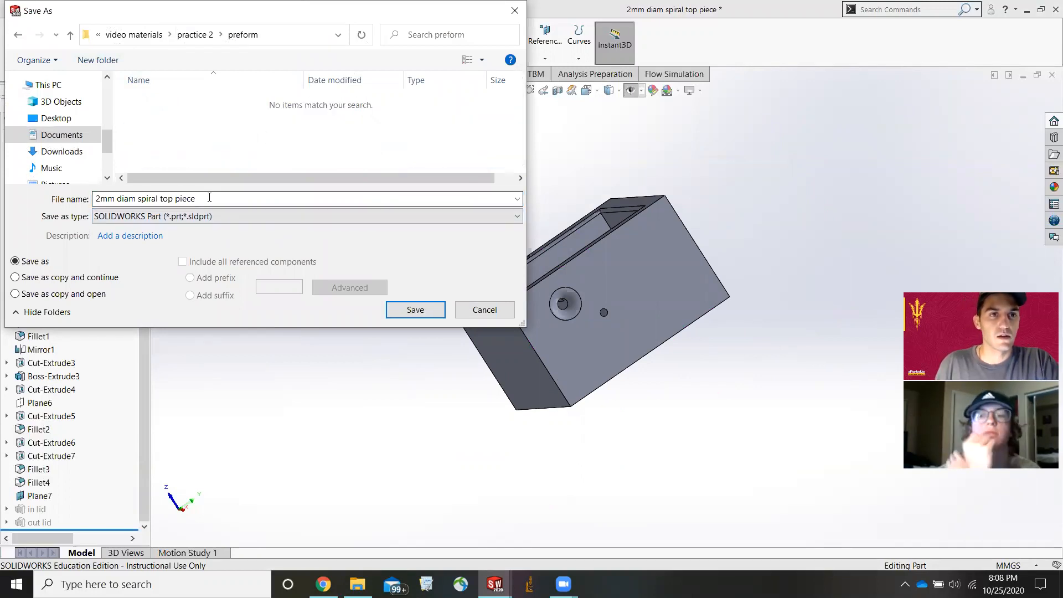
Step: Export the part as an STL file named "2mm diam spiral top piece" in the preform folder
{"action": "left_click", "coordinate": [196, 216]}
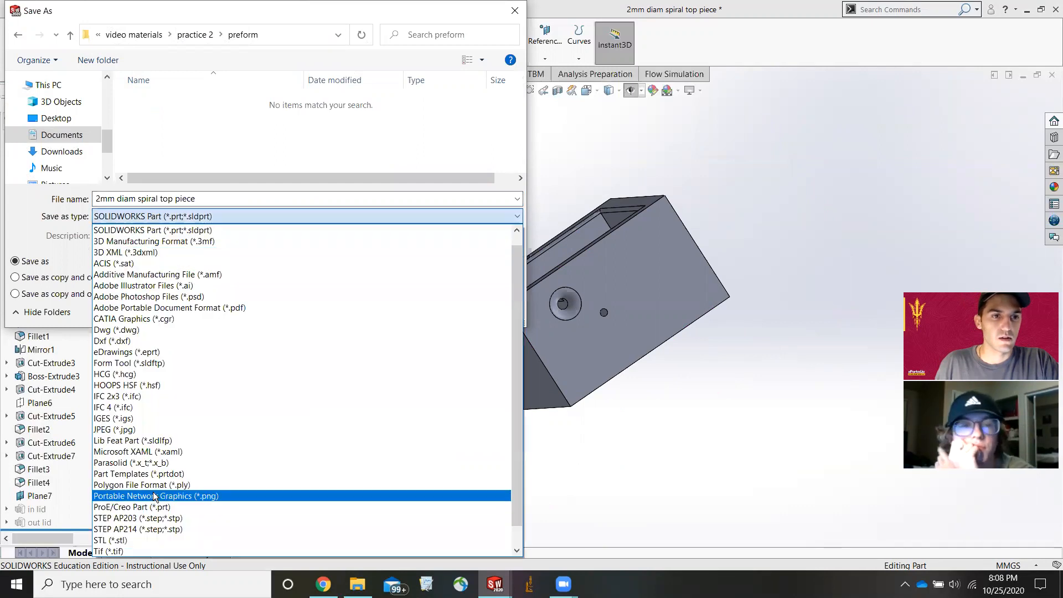
{"action": "left_click", "coordinate": [155, 540]}
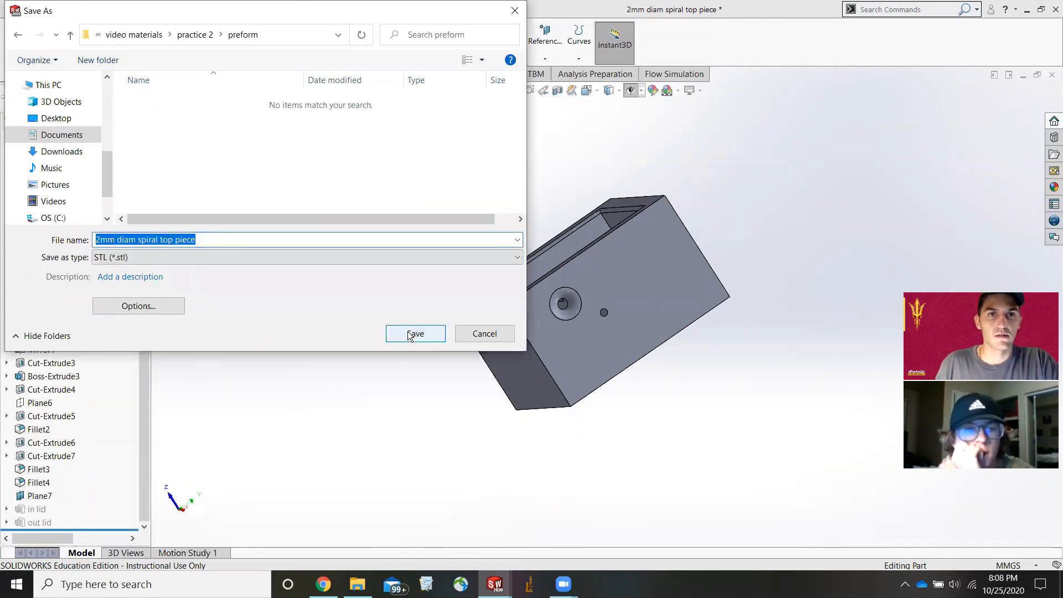
{"action": "left_click", "coordinate": [416, 333]}
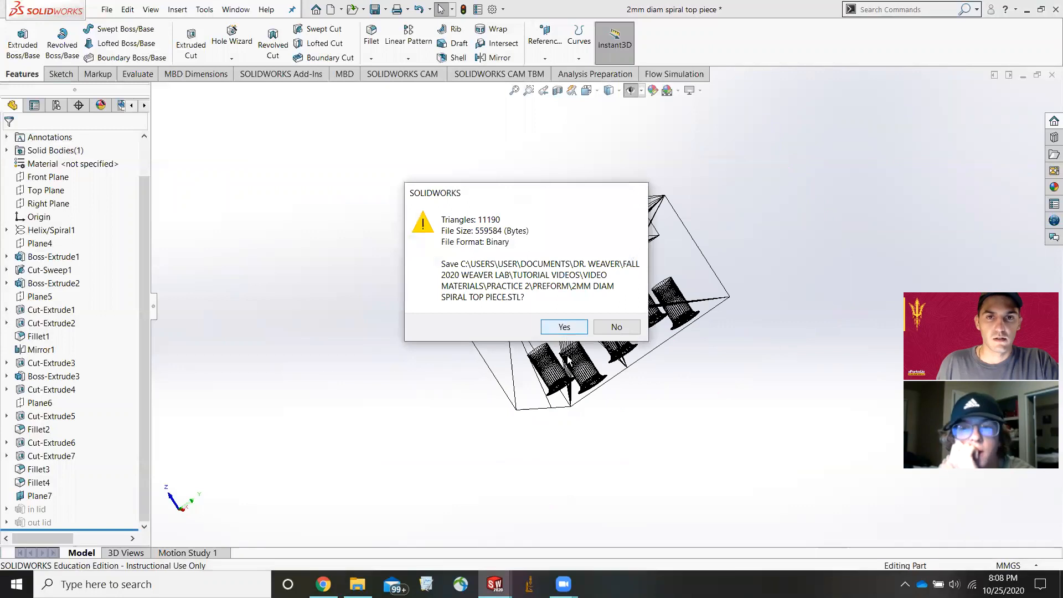
{"action": "left_click", "coordinate": [564, 328]}
Step: Switch to the spiral bottom piece part and export it as STL, named "2mm diam spiral bottom piece", into the preform folder
{"action": "mouse_move", "coordinate": [495, 584]}
{"action": "left_click", "coordinate": [438, 487]}
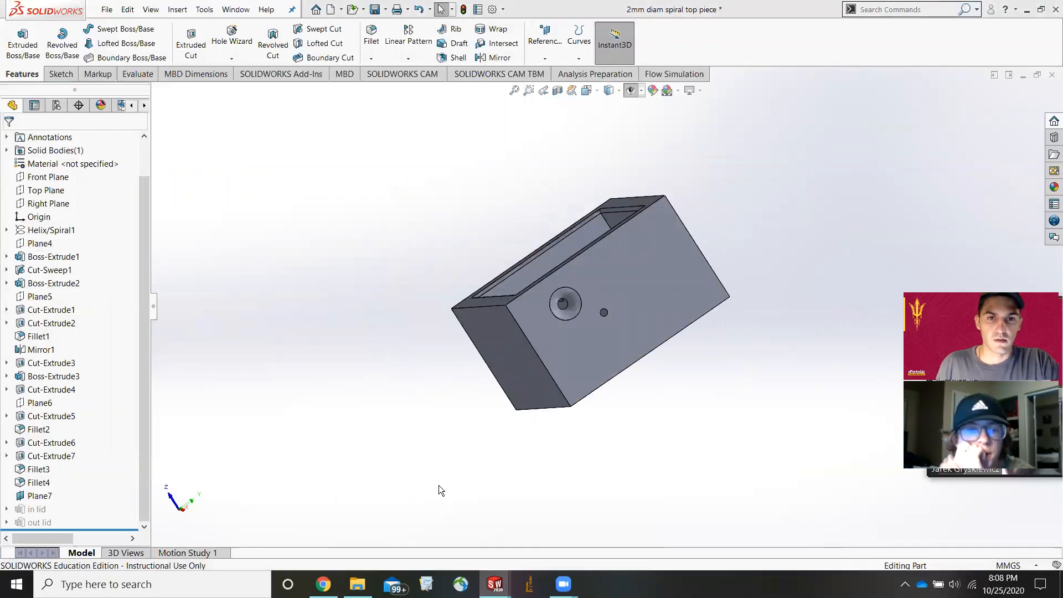
{"action": "left_click", "coordinate": [105, 9]}
{"action": "left_click", "coordinate": [143, 148]}
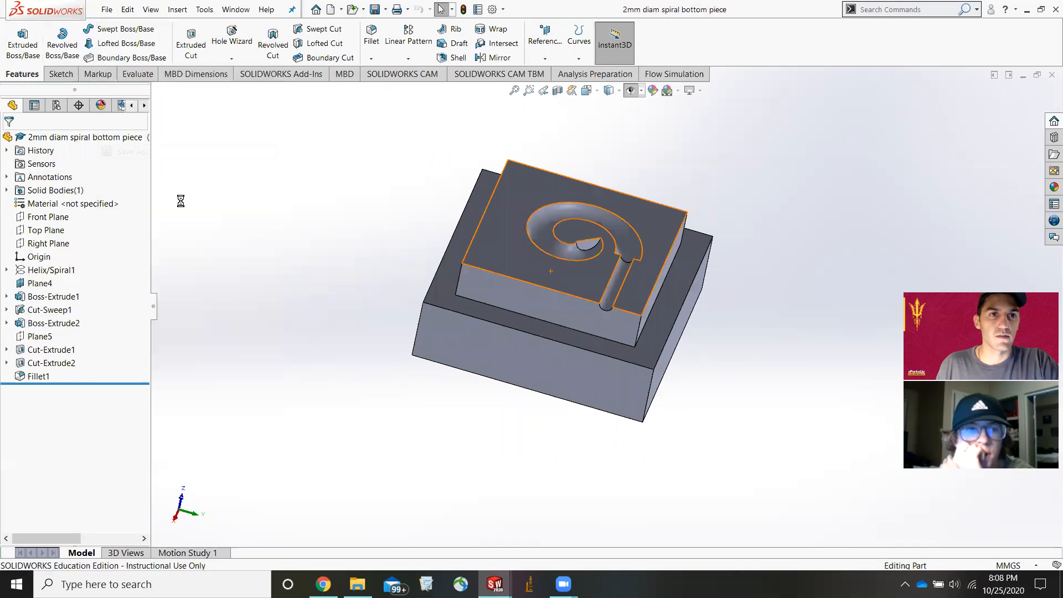
{"action": "double_click", "coordinate": [194, 131]}
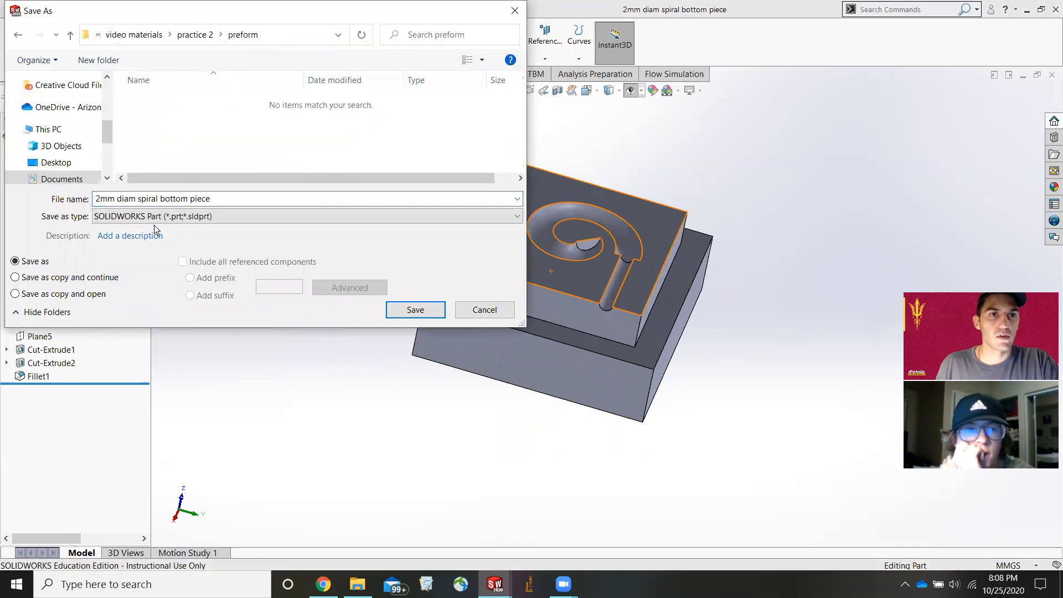
{"action": "left_click", "coordinate": [155, 216]}
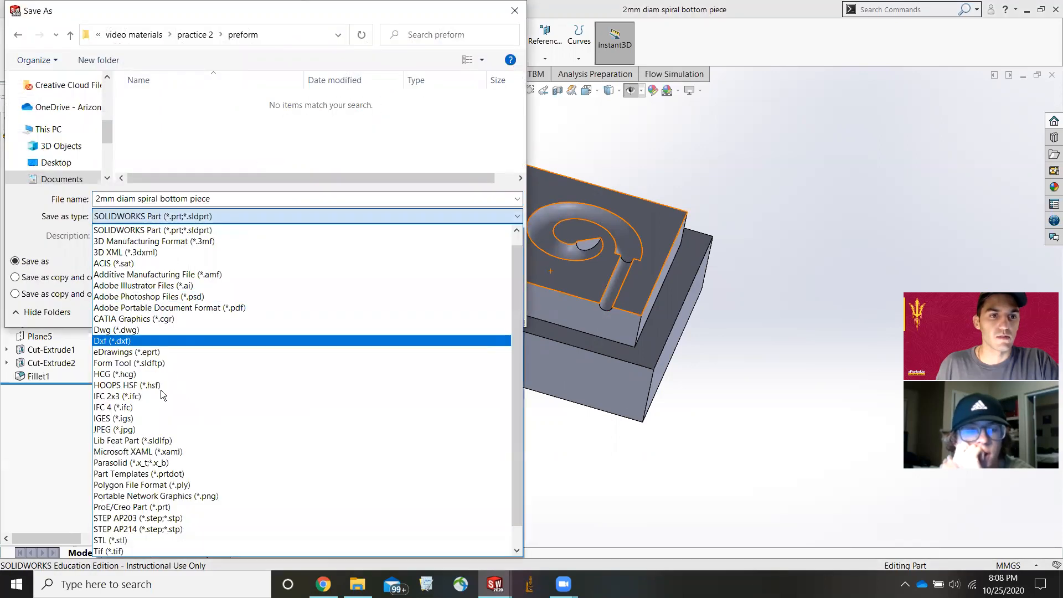
{"action": "left_click", "coordinate": [124, 540]}
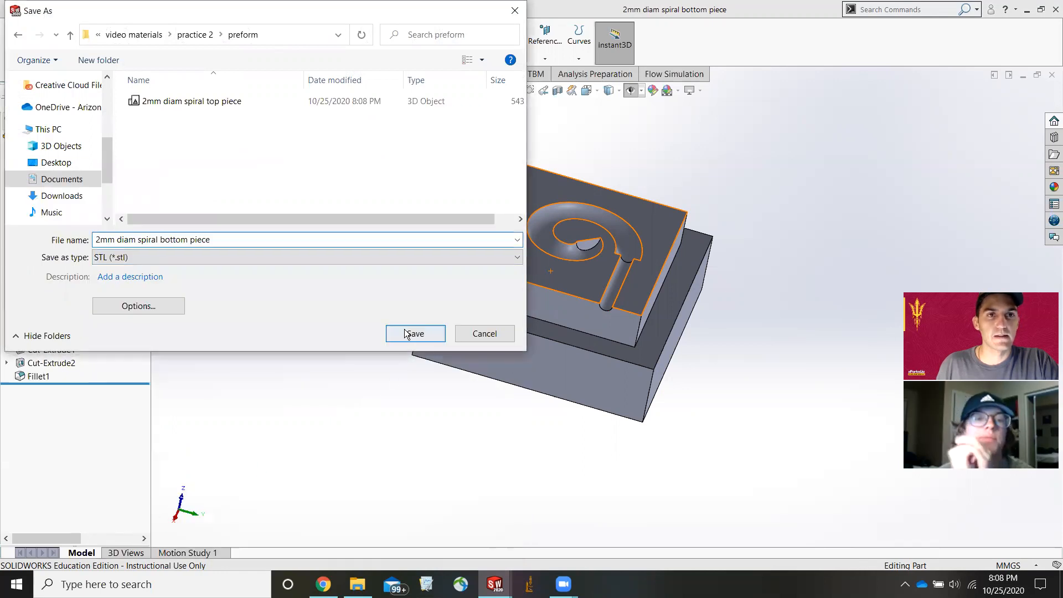
{"action": "left_click", "coordinate": [415, 333]}
{"action": "left_click", "coordinate": [563, 332]}
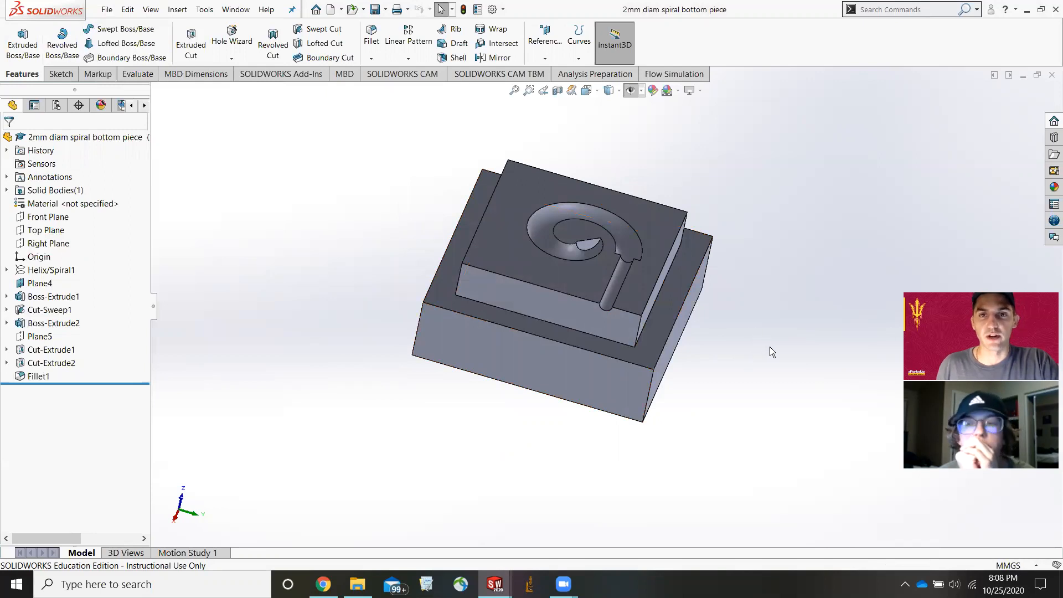
Step: Find the PreForm application on the computer and launch it
{"action": "mouse_move", "coordinate": [748, 329]}
{"action": "middle_mouse_down"}
{"action": "mouse_move", "coordinate": [755, 242]}
{"action": "mouse_move", "coordinate": [749, 319]}
{"action": "middle_mouse_up"}
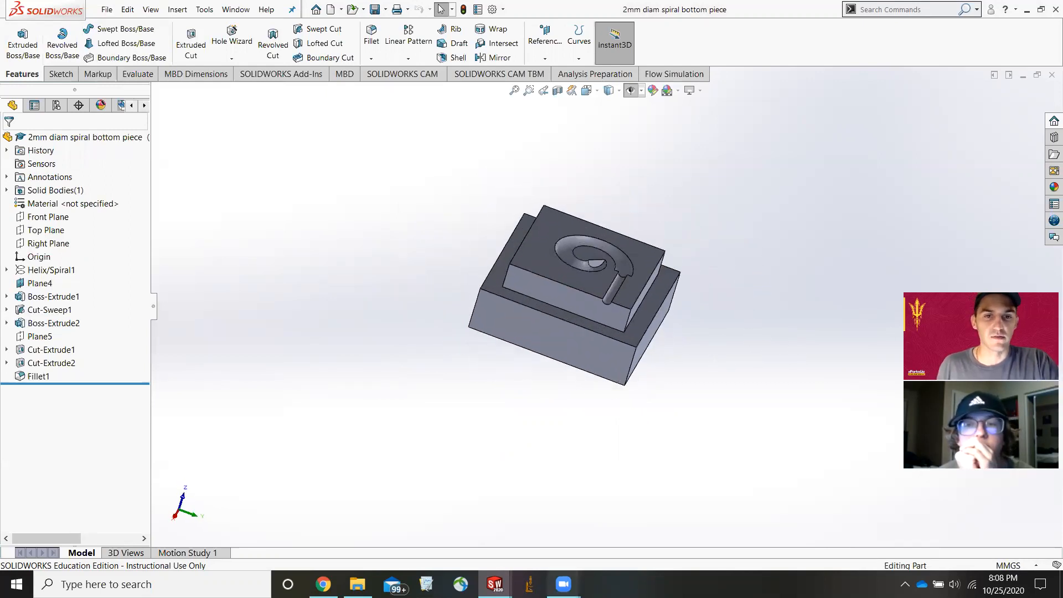
{"action": "mouse_move", "coordinate": [494, 582]}
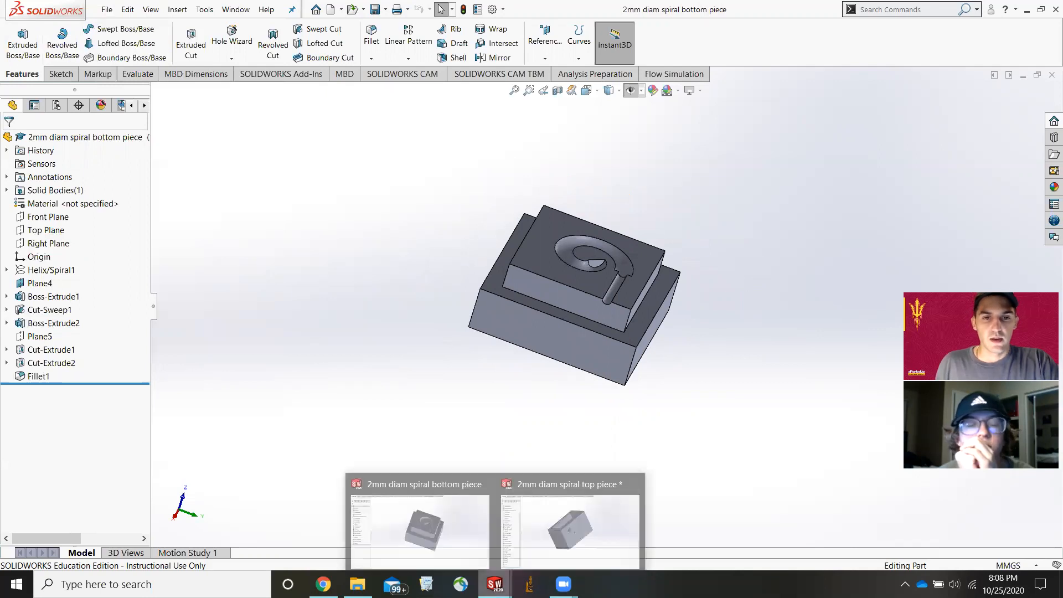
{"action": "key", "text": "super"}
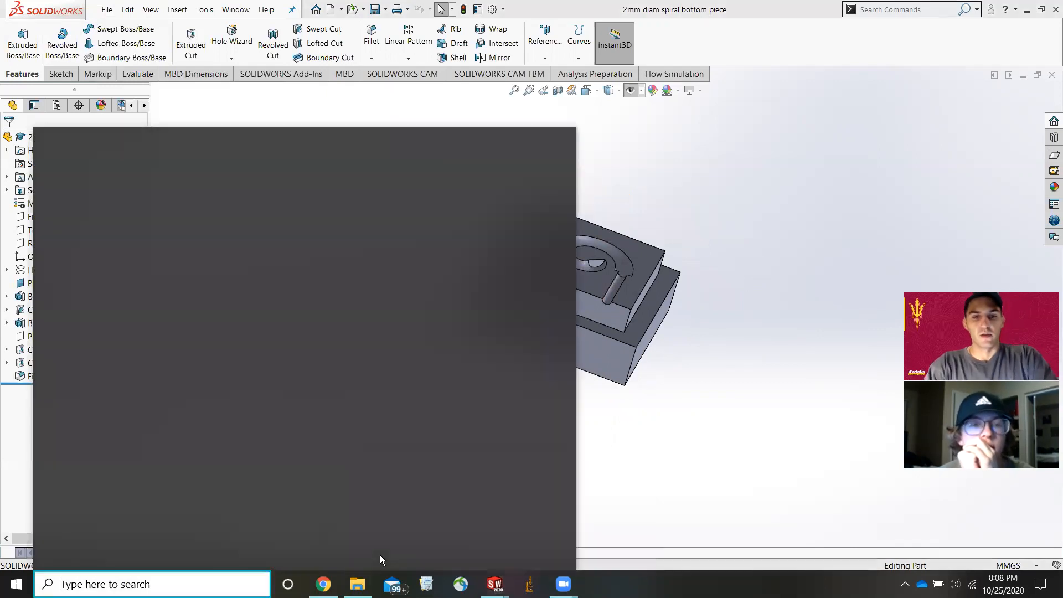
{"action": "type", "text": "prefor"}
{"action": "left_click", "coordinate": [179, 216]}
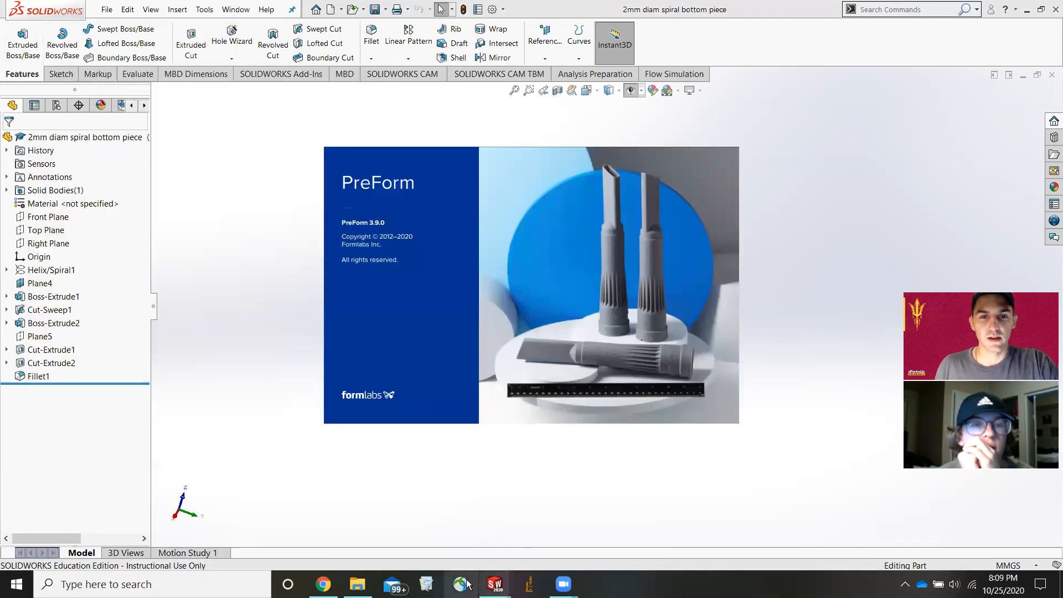
Step: Examine the details of the ConstantCria printer, including its cartridge and tank, and return to the job setup
{"action": "mouse_move", "coordinate": [494, 584]}
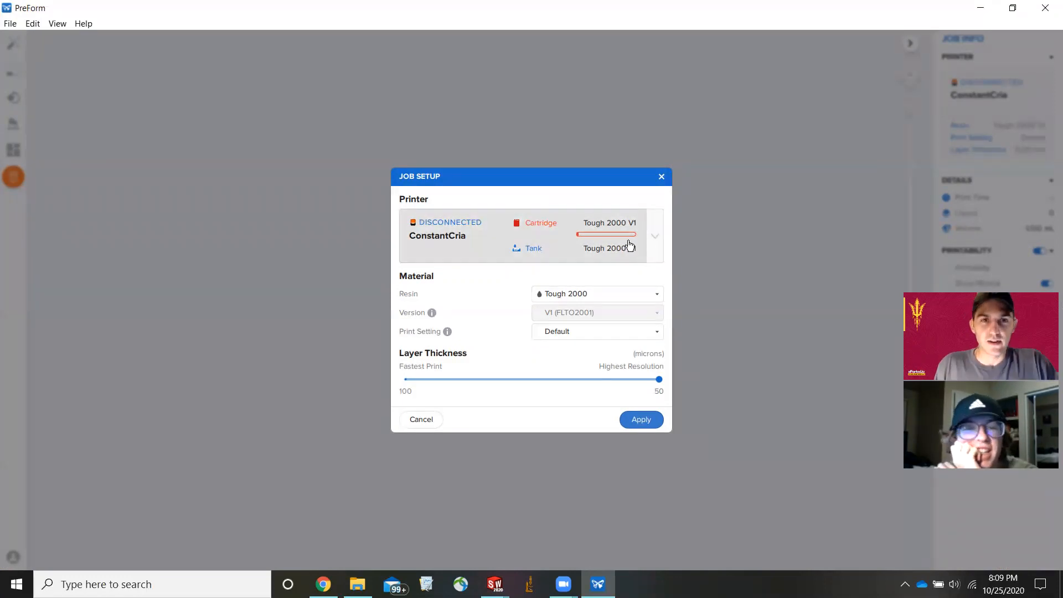
{"action": "left_click", "coordinate": [512, 239]}
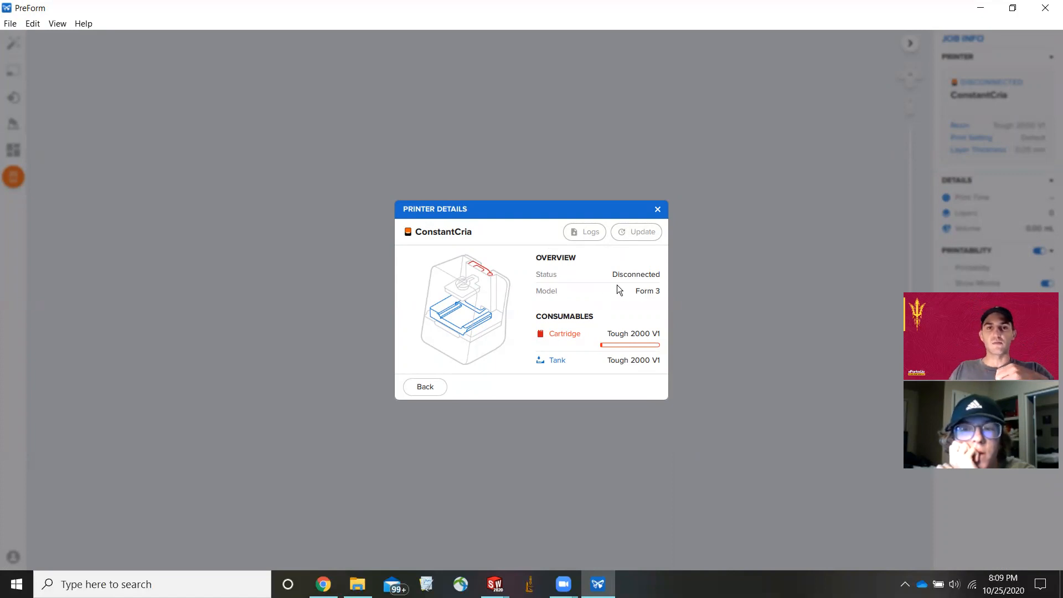
{"action": "left_click", "coordinate": [435, 388]}
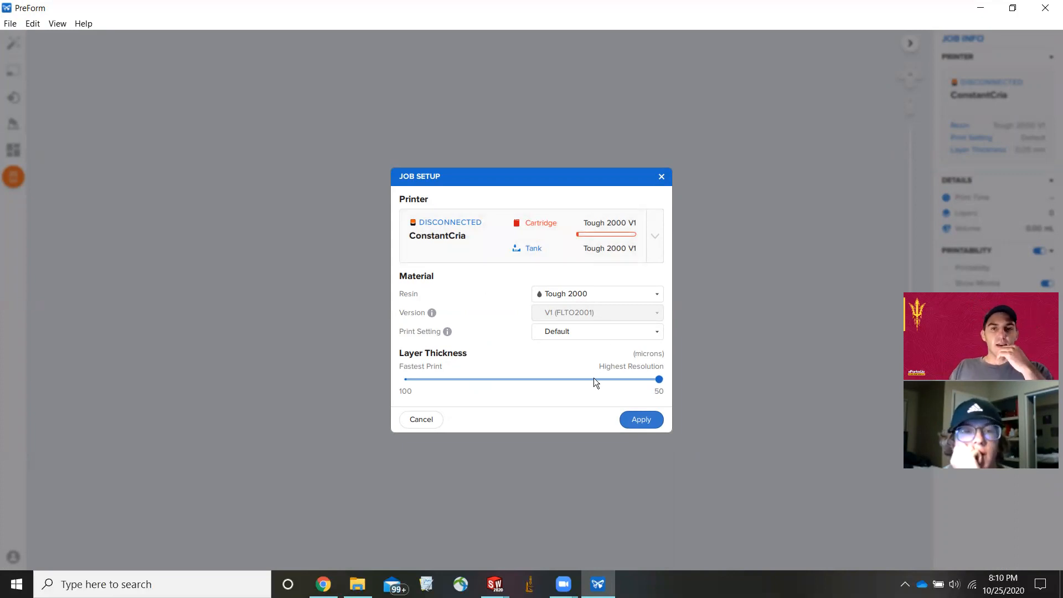
Step: Browse the available resins and set the print job's resin to Flexible
{"action": "left_click", "coordinate": [607, 298]}
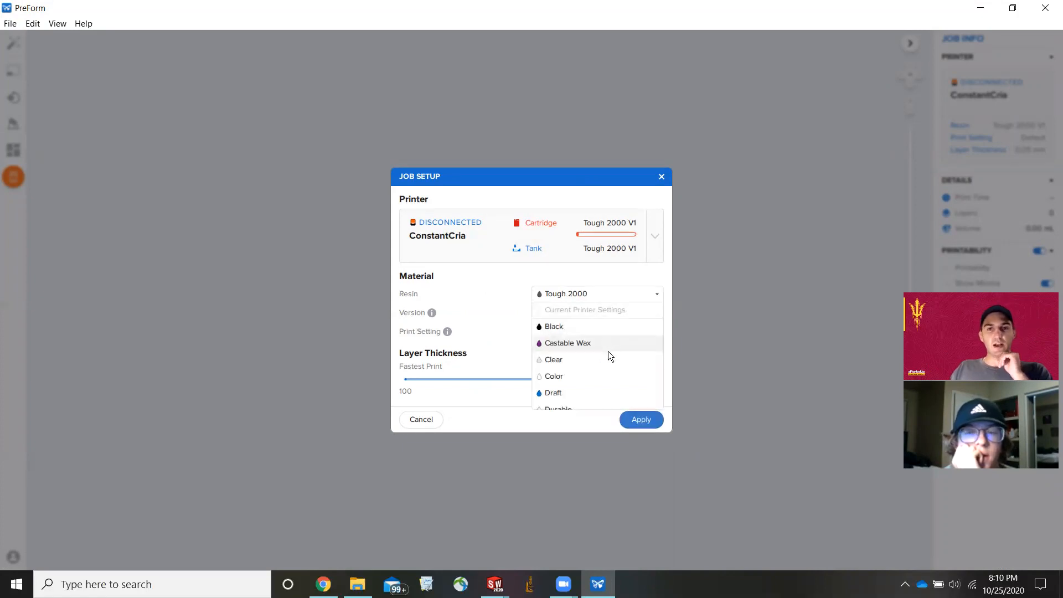
{"action": "scroll", "coordinate": [582, 332], "scroll_direction": "down", "scroll_amount": 3}
{"action": "scroll", "coordinate": [570, 324], "scroll_direction": "up", "scroll_amount": 3}
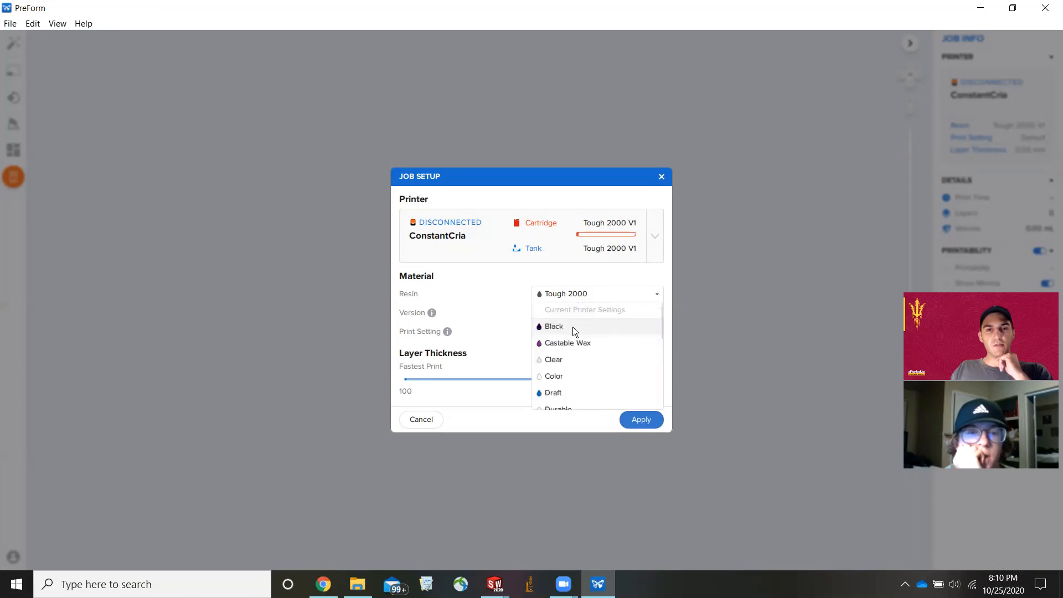
{"action": "scroll", "coordinate": [563, 341], "scroll_direction": "down", "scroll_amount": 3}
{"action": "scroll", "coordinate": [563, 341], "scroll_direction": "up", "scroll_amount": 3}
{"action": "scroll", "coordinate": [564, 388], "scroll_direction": "down", "scroll_amount": 3}
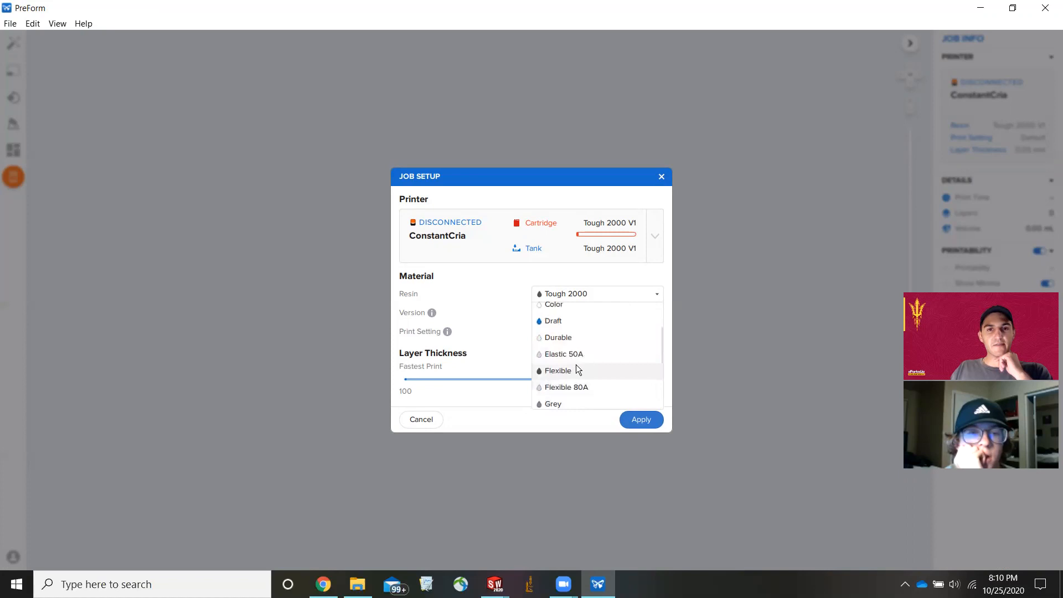
{"action": "scroll", "coordinate": [577, 366], "scroll_direction": "down", "scroll_amount": 2}
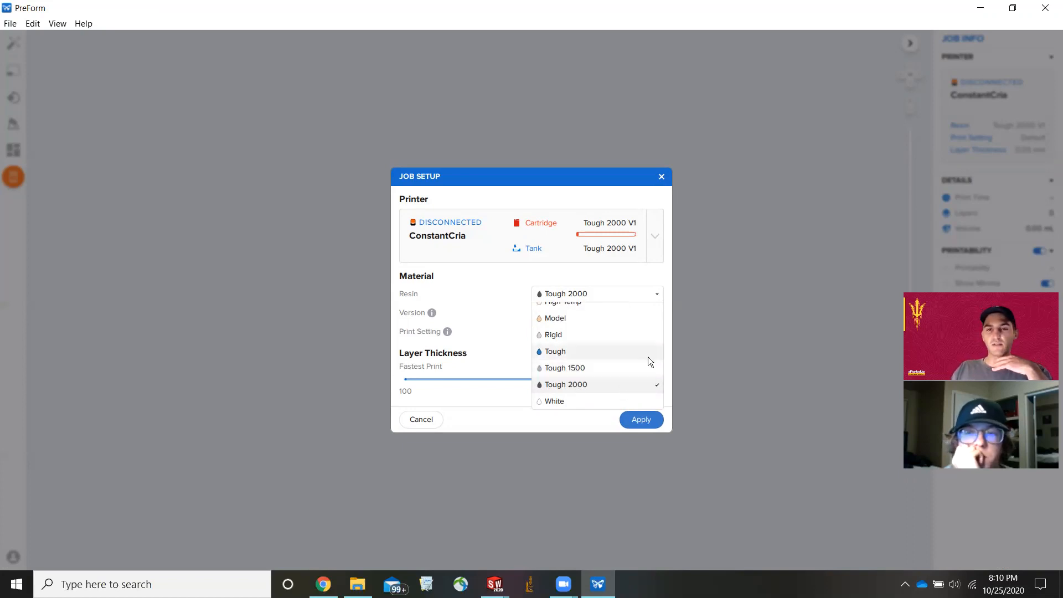
{"action": "scroll", "coordinate": [636, 366], "scroll_direction": "up", "scroll_amount": 4}
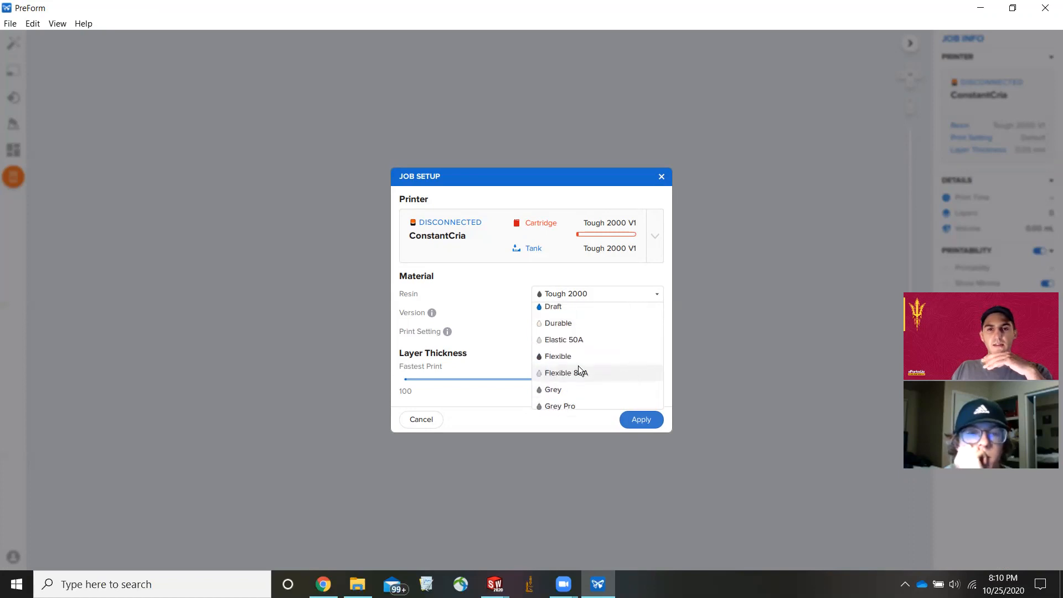
{"action": "scroll", "coordinate": [582, 365], "scroll_direction": "up", "scroll_amount": 2}
{"action": "scroll", "coordinate": [591, 371], "scroll_direction": "down", "scroll_amount": 2}
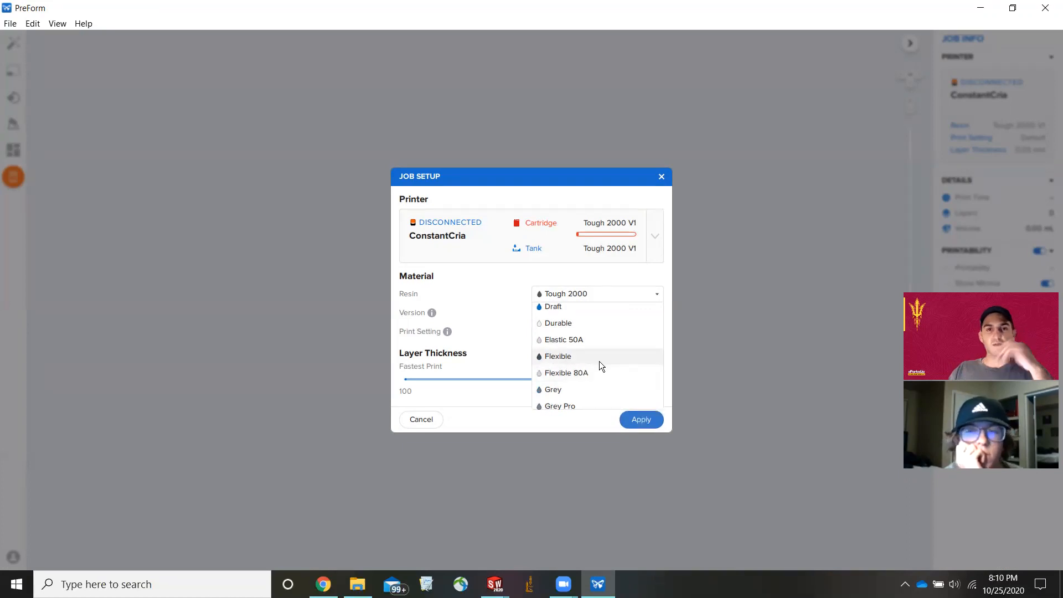
{"action": "left_click", "coordinate": [600, 358]}
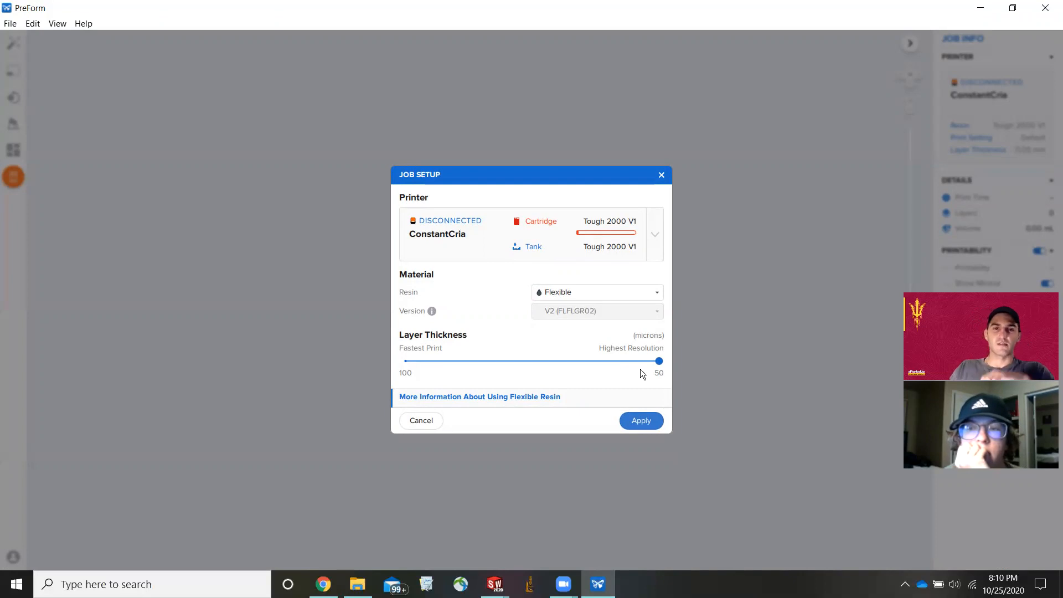
Step: Review the other available resins for the print job and choose Flexible as the material
{"action": "left_click", "coordinate": [609, 293]}
{"action": "scroll", "coordinate": [591, 361], "scroll_direction": "down", "scroll_amount": 5}
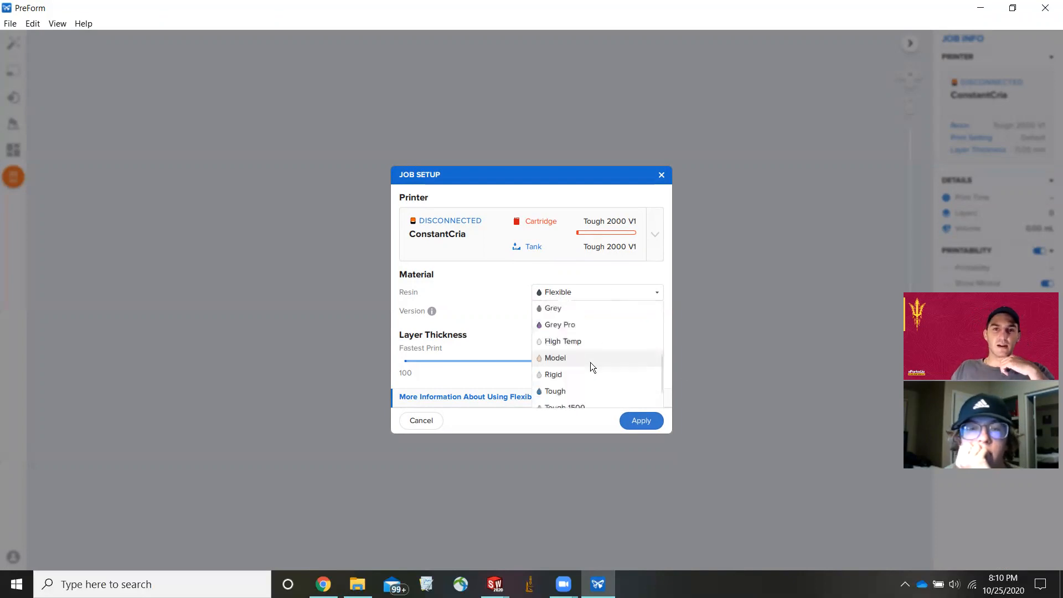
{"action": "scroll", "coordinate": [594, 359], "scroll_direction": "up", "scroll_amount": 2}
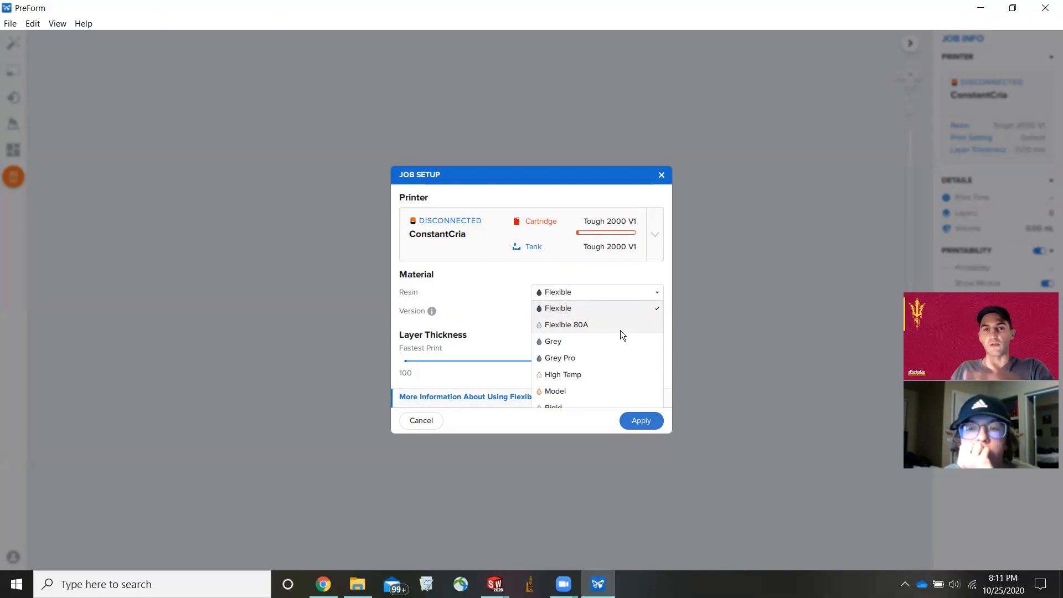
{"action": "left_click", "coordinate": [612, 308]}
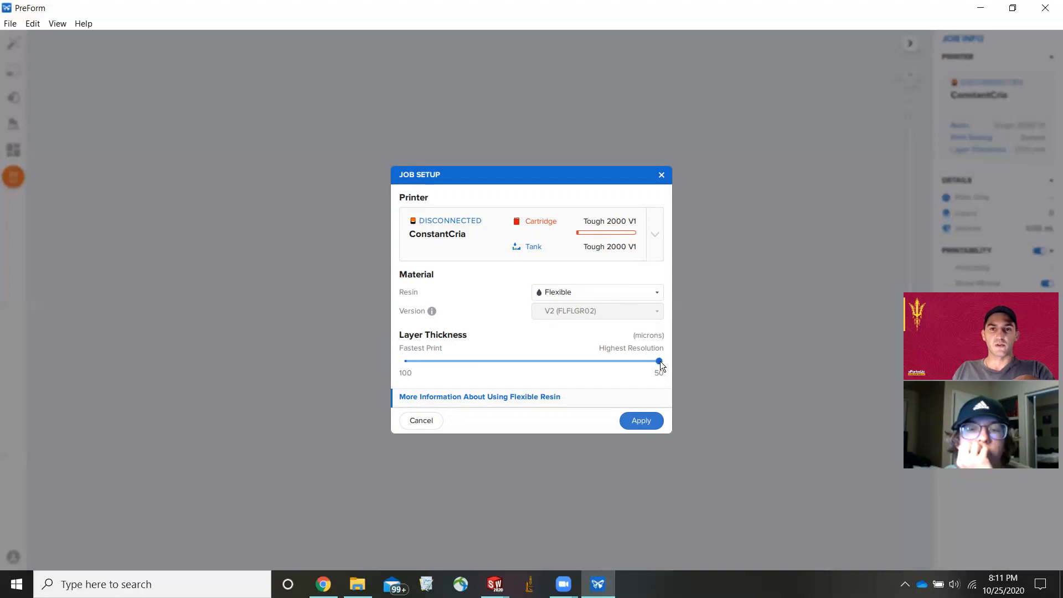
Step: Try the 100 micron layer thickness, set it back to 50 microns, and apply the job setup
{"action": "left_click", "coordinate": [464, 361]}
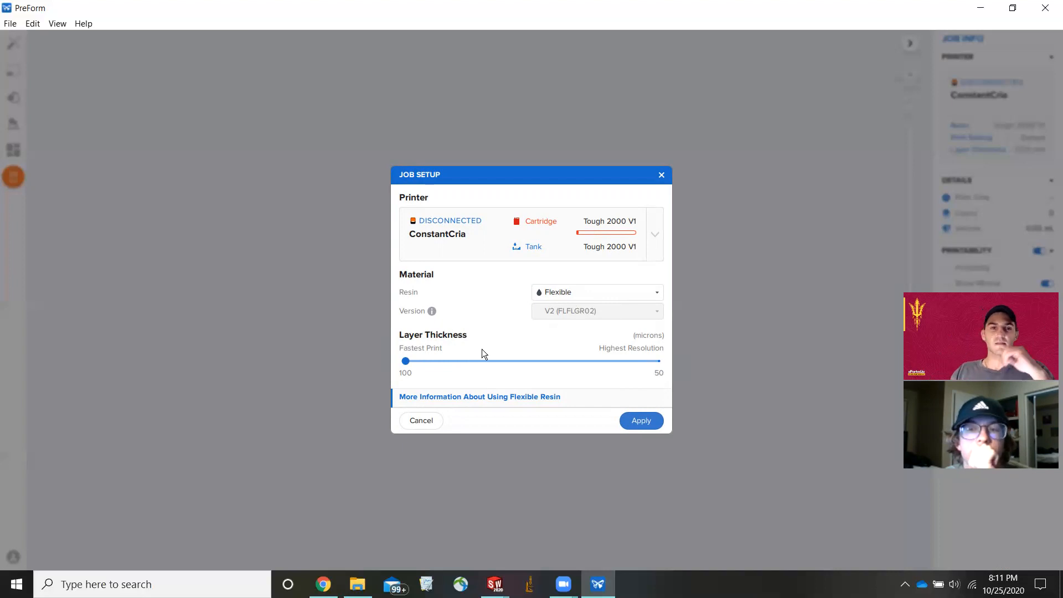
{"action": "left_click_drag", "start_coordinate": [406, 361], "coordinate": [600, 375]}
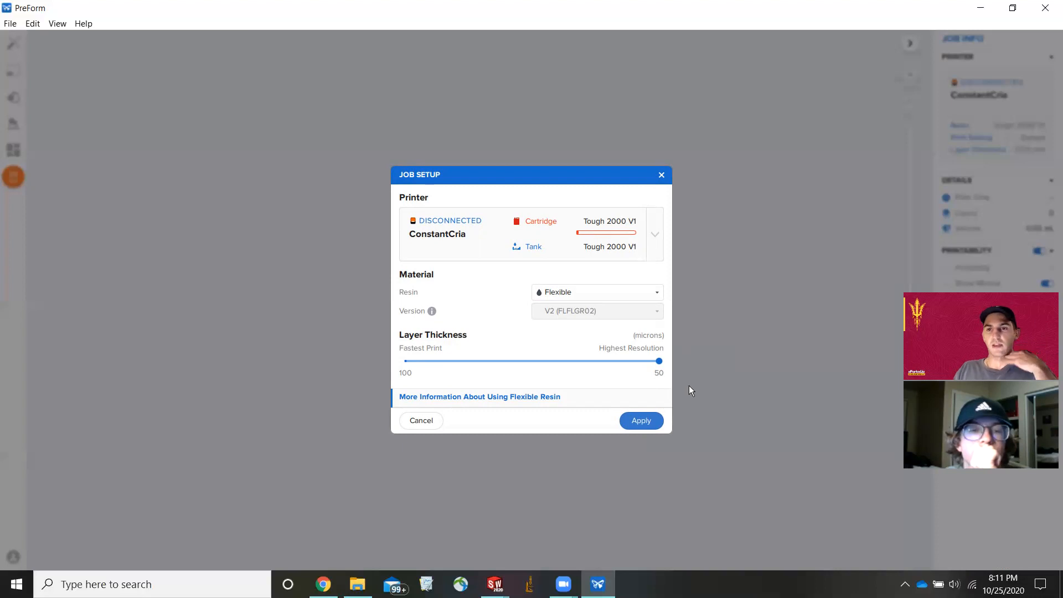
{"action": "left_click", "coordinate": [642, 421]}
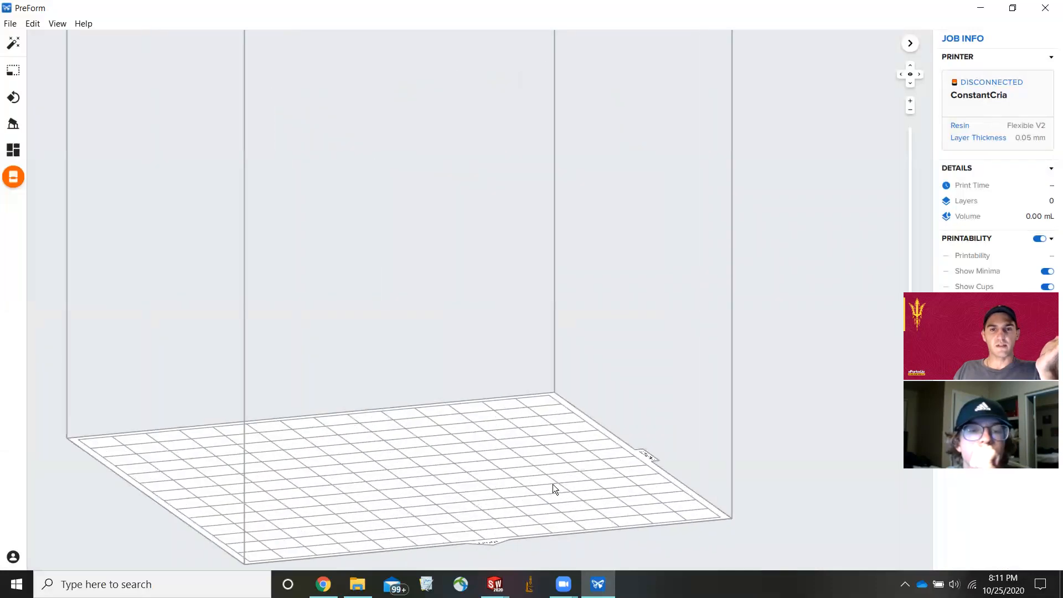
Step: Open the 2mm diam spiral bottom and top piece models from the practice 2 preform folder and repair the damaged models
{"action": "left_click", "coordinate": [10, 23]}
{"action": "left_click", "coordinate": [34, 69]}
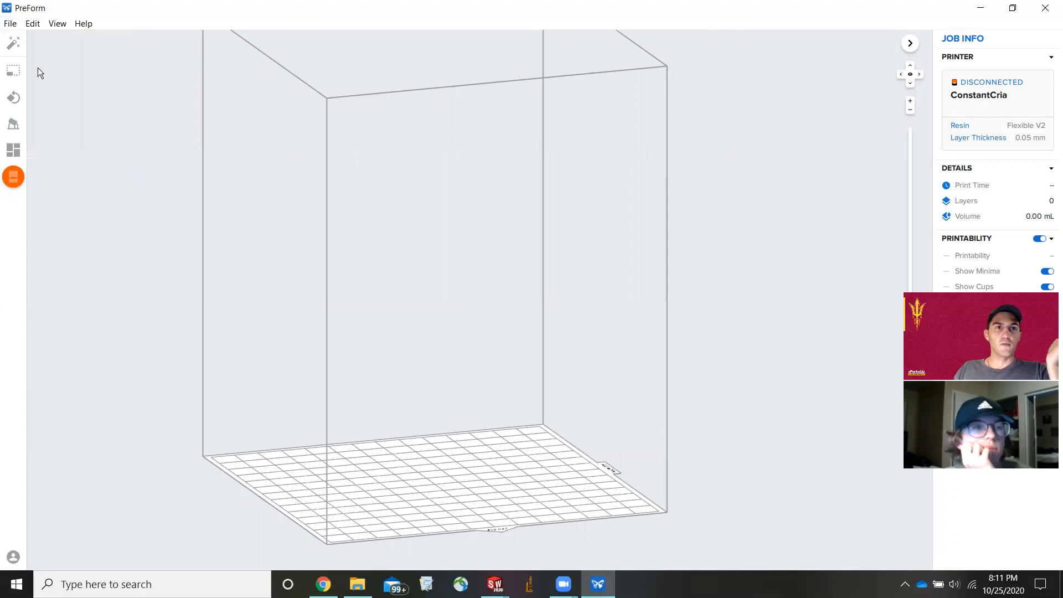
{"action": "left_click", "coordinate": [163, 51]}
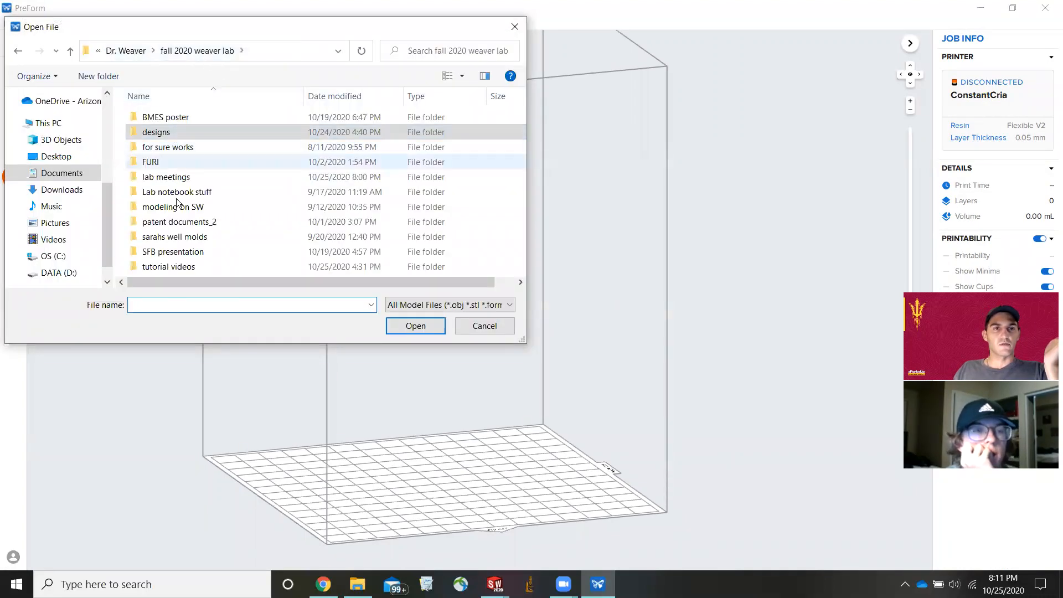
{"action": "double_click", "coordinate": [192, 266]}
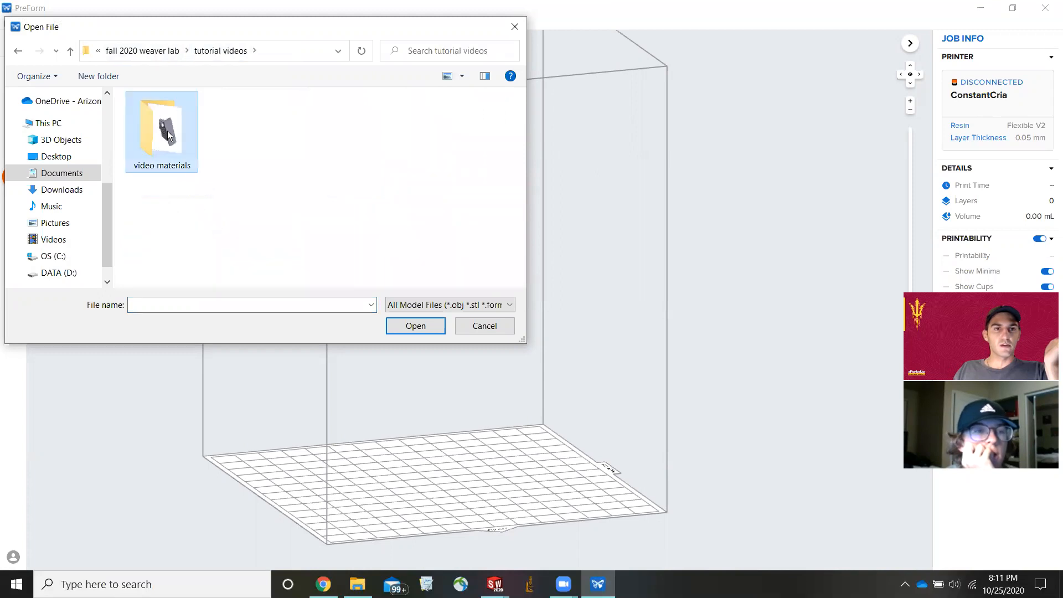
{"action": "double_click", "coordinate": [161, 129]}
{"action": "double_click", "coordinate": [170, 135]}
{"action": "double_click", "coordinate": [153, 146]}
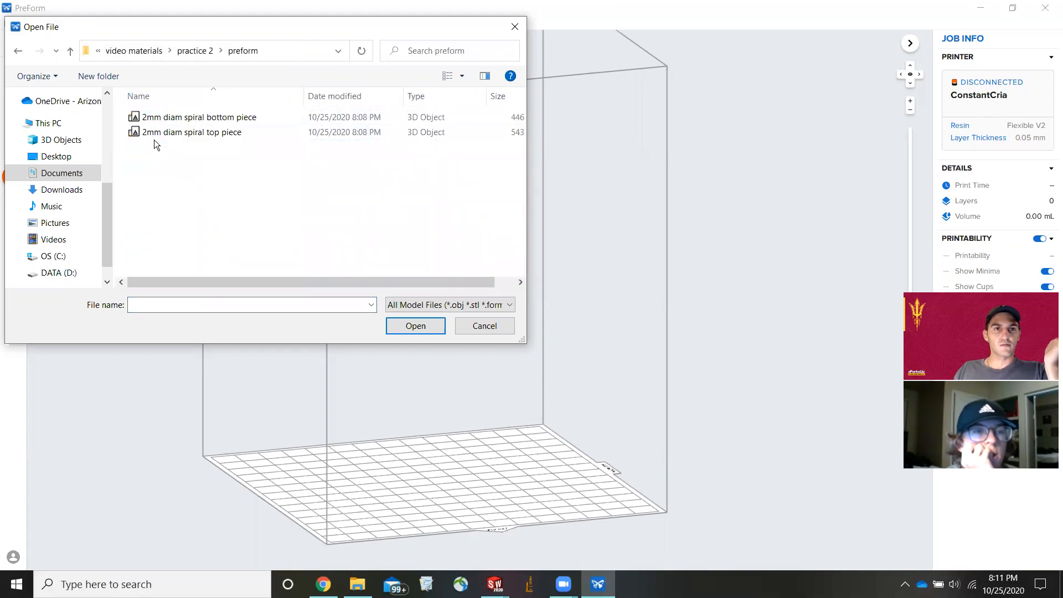
{"action": "key", "text": "ctrl+a"}
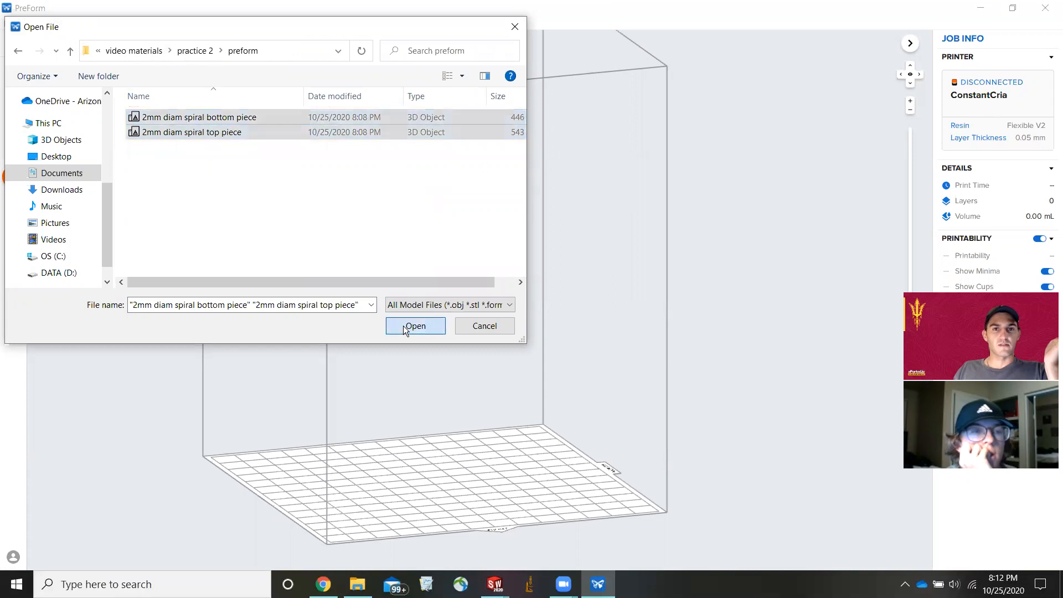
{"action": "left_click", "coordinate": [410, 326]}
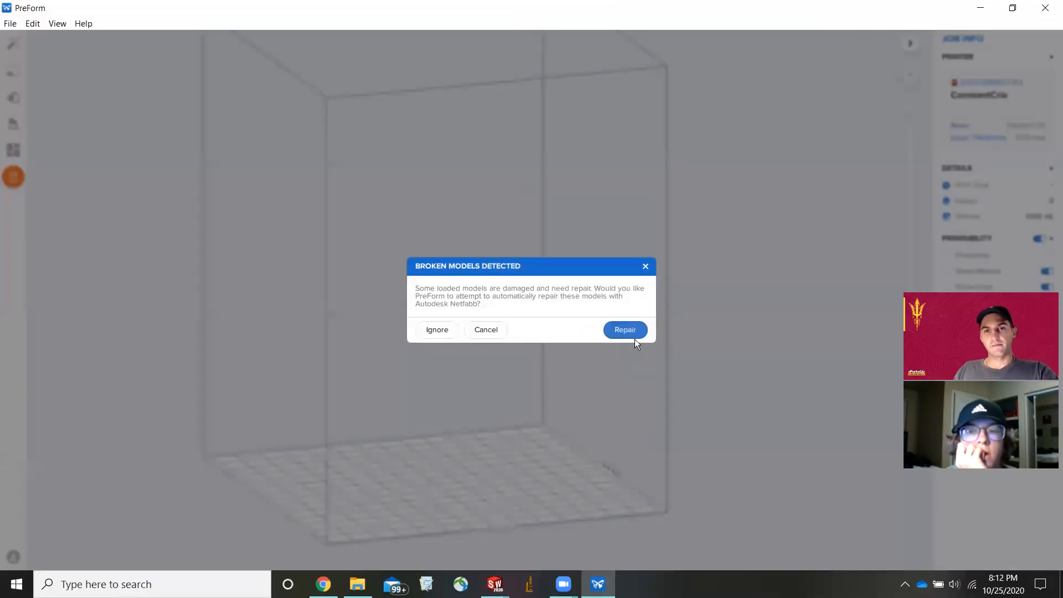
{"action": "left_click", "coordinate": [631, 331]}
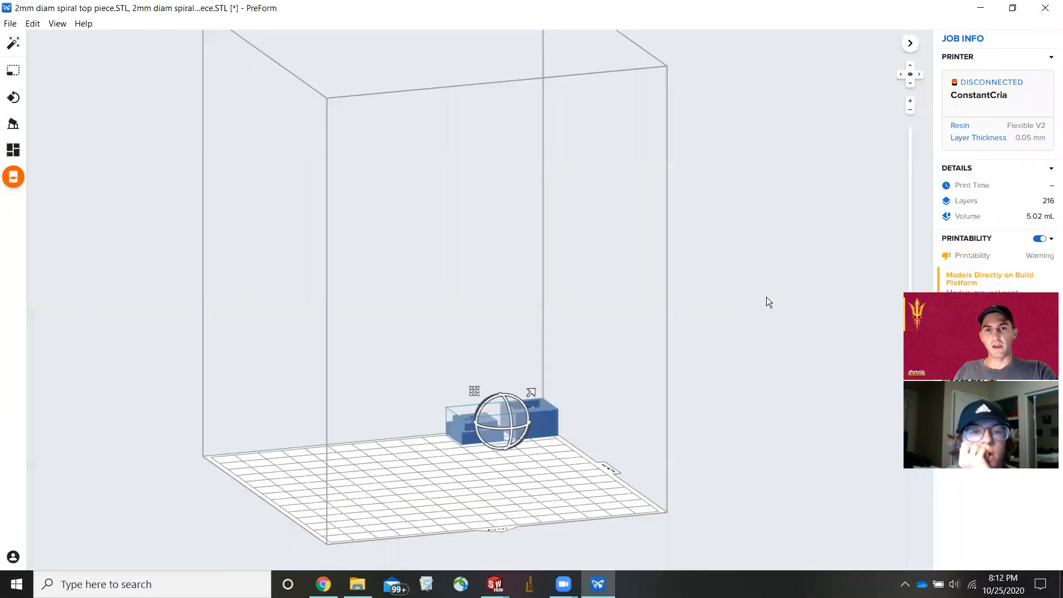
Step: Move both mold pieces together inward from the back edge of the build platform
{"action": "scroll", "coordinate": [551, 420], "scroll_direction": "up", "scroll_amount": 4}
{"action": "scroll", "coordinate": [523, 426], "scroll_direction": "up", "scroll_amount": 3}
{"action": "scroll", "coordinate": [517, 424], "scroll_direction": "down", "scroll_amount": 4}
{"action": "middle_click_drag", "start_coordinate": [521, 402], "coordinate": [532, 357]}
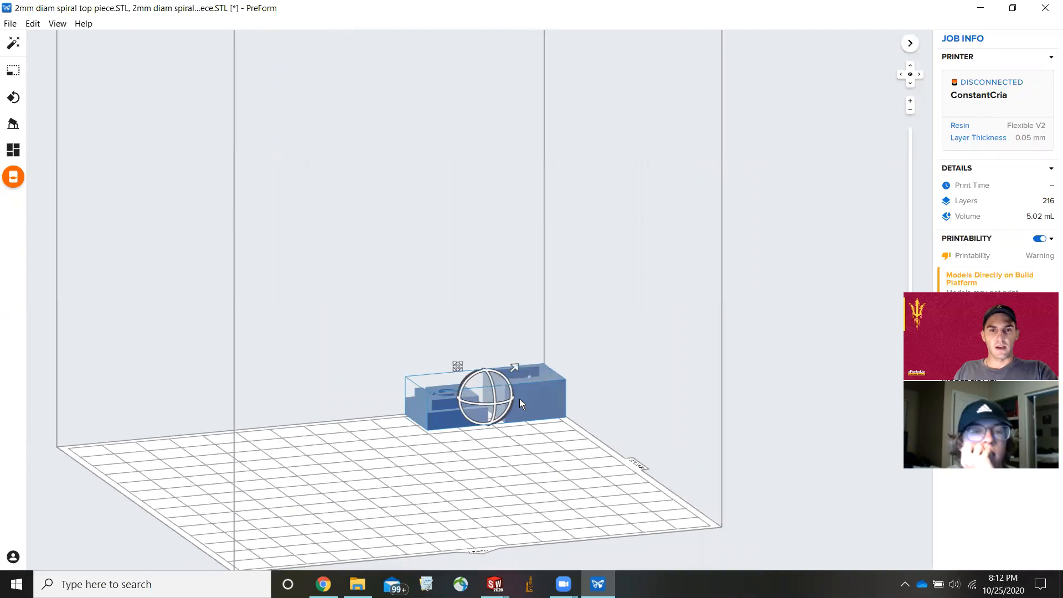
{"action": "mouse_move", "coordinate": [645, 385]}
{"action": "right_mouse_down"}
{"action": "mouse_move", "coordinate": [621, 391]}
{"action": "mouse_move", "coordinate": [626, 379]}
{"action": "right_mouse_up"}
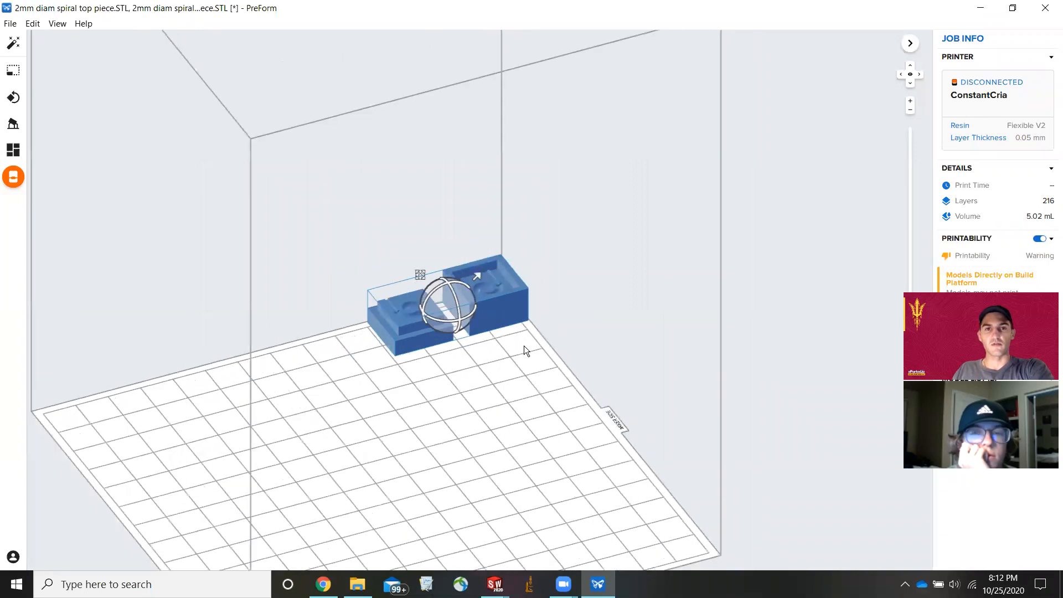
{"action": "scroll", "coordinate": [463, 293], "scroll_direction": "up", "scroll_amount": 5}
{"action": "scroll", "coordinate": [474, 315], "scroll_direction": "down", "scroll_amount": 3}
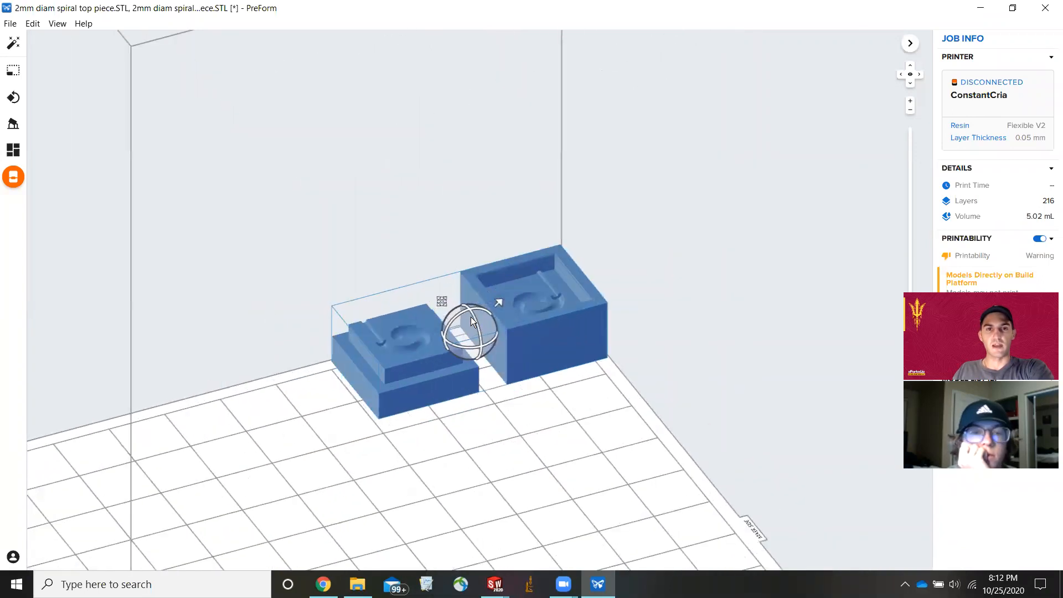
{"action": "scroll", "coordinate": [473, 316], "scroll_direction": "up", "scroll_amount": 3}
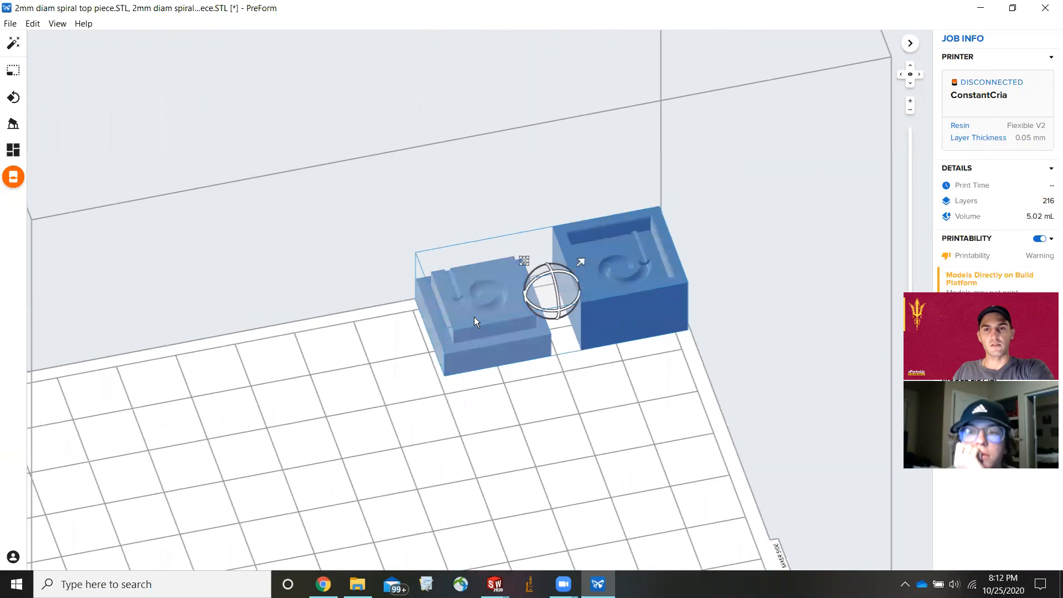
{"action": "right_click_drag", "start_coordinate": [474, 317], "coordinate": [474, 312]}
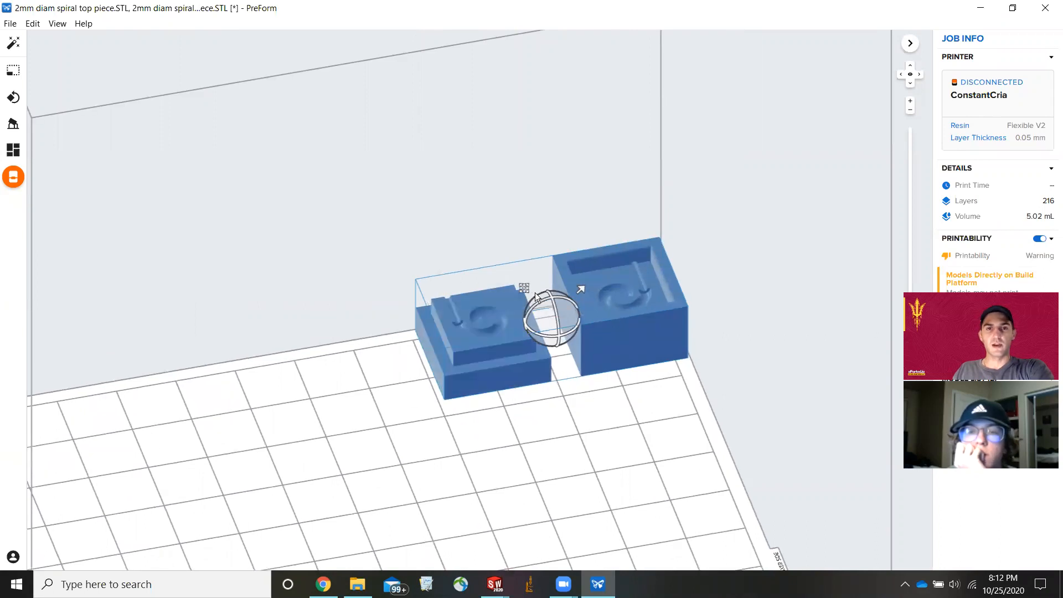
{"action": "left_click_drag", "start_coordinate": [516, 326], "coordinate": [494, 357]}
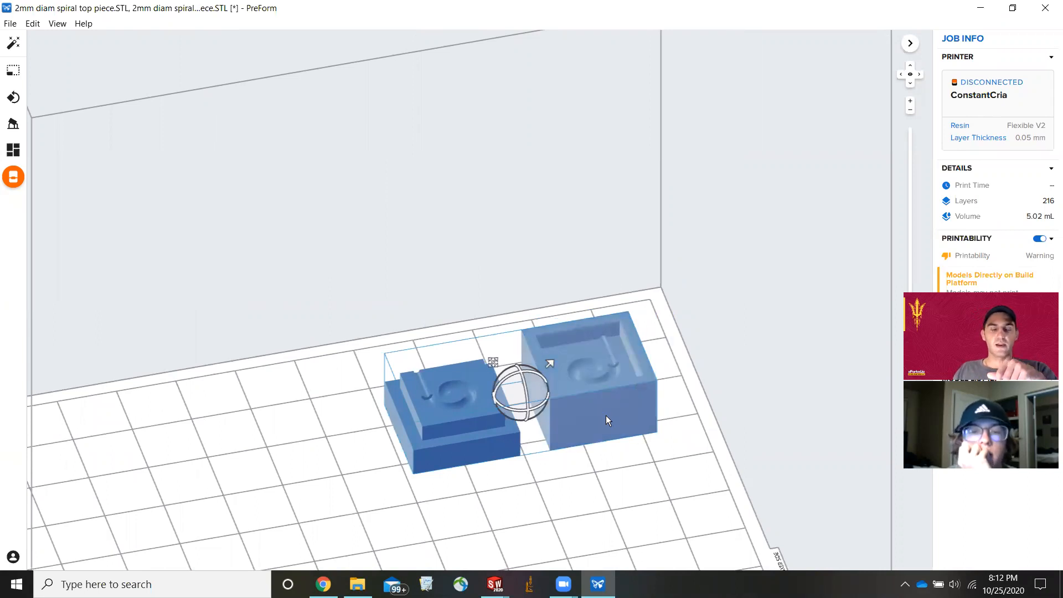
Step: Auto-orient both selected mold pieces for printing
{"action": "left_click", "coordinate": [15, 102]}
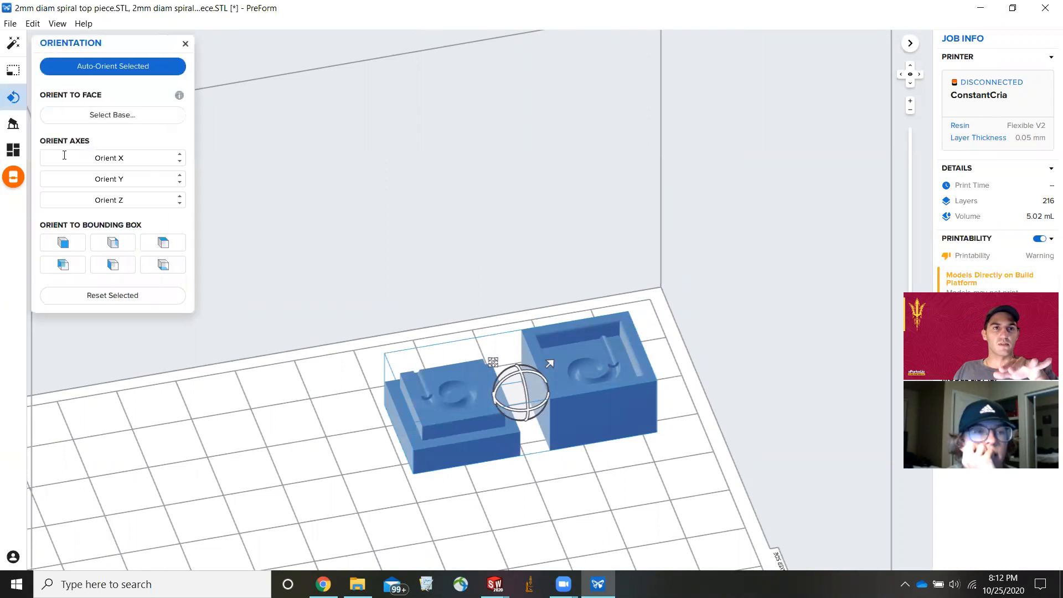
{"action": "left_click", "coordinate": [84, 67]}
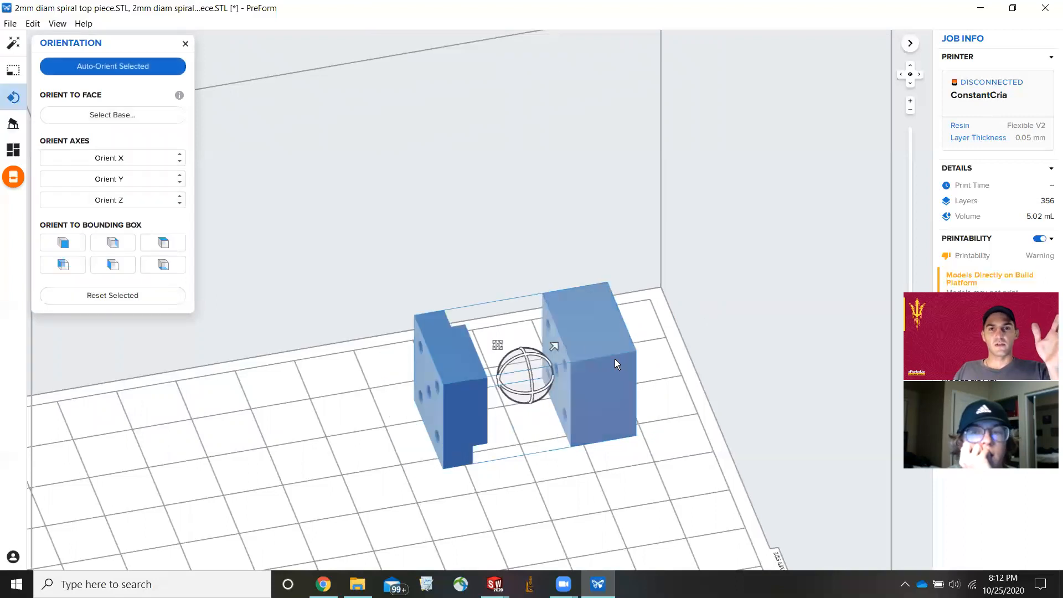
{"action": "middle_click_drag", "start_coordinate": [546, 335], "coordinate": [523, 330]}
{"action": "right_click_drag", "start_coordinate": [524, 330], "coordinate": [565, 354]}
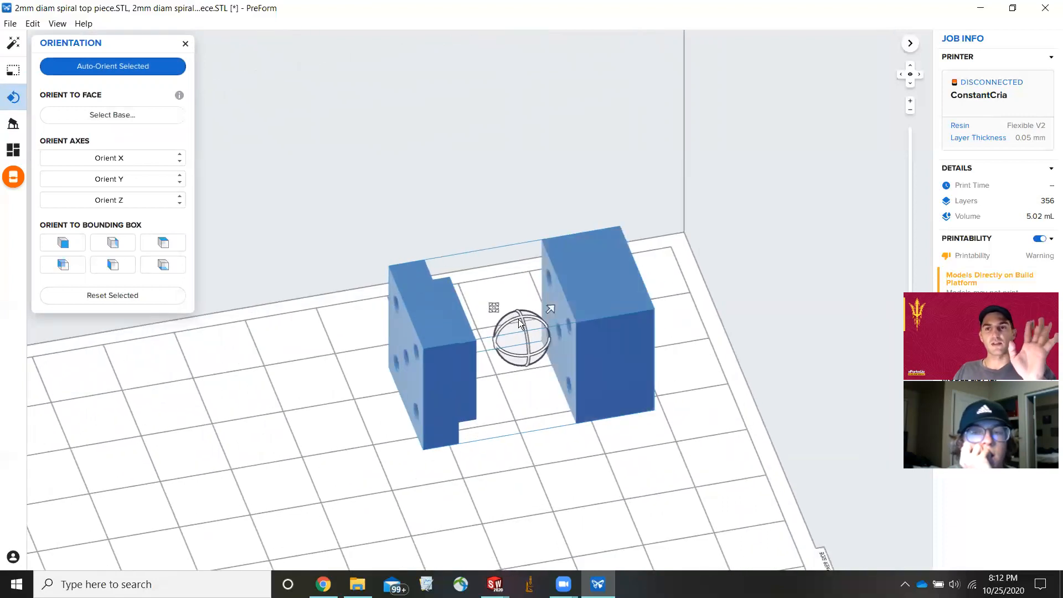
Step: Tilt both mold pieces so their spiral faces point upward, and move the stepped piece farther from the box-shaped one
{"action": "left_click_drag", "start_coordinate": [510, 319], "coordinate": [443, 330]}
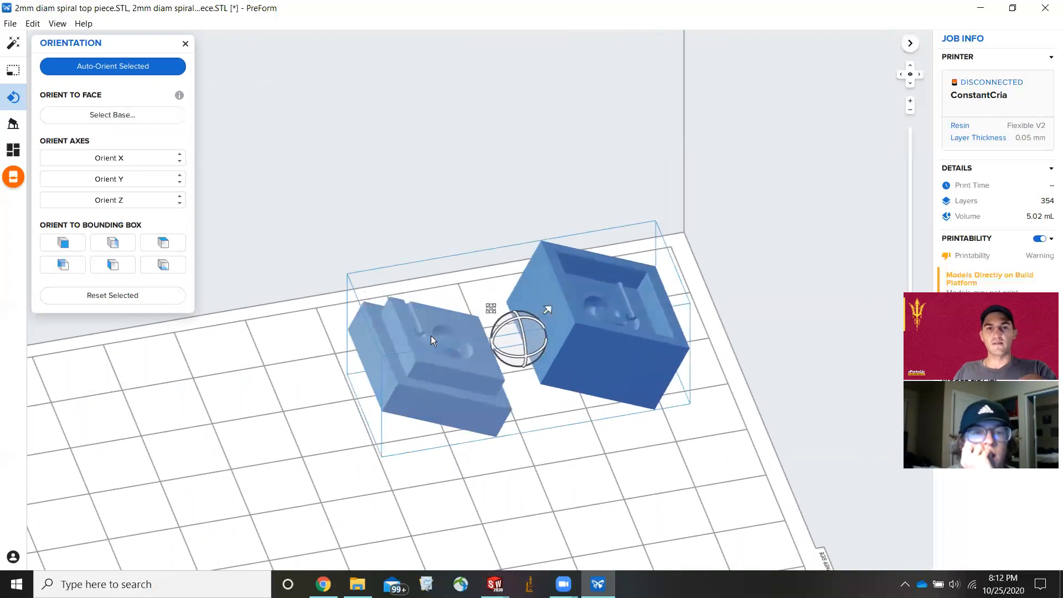
{"action": "left_click", "coordinate": [572, 469]}
{"action": "left_click", "coordinate": [471, 389]}
{"action": "left_click_drag", "start_coordinate": [400, 333], "coordinate": [353, 337]}
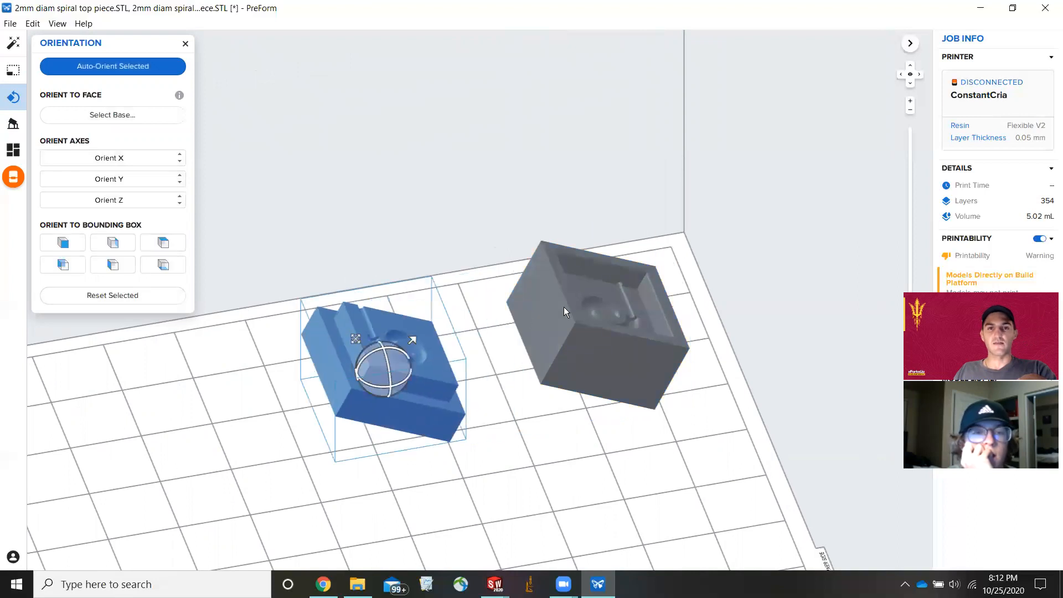
Step: Select both mold pieces and slightly adjust their shared tilt, then deselect them
{"action": "left_click", "coordinate": [597, 453]}
{"action": "left_click_drag", "start_coordinate": [254, 294], "coordinate": [725, 434]}
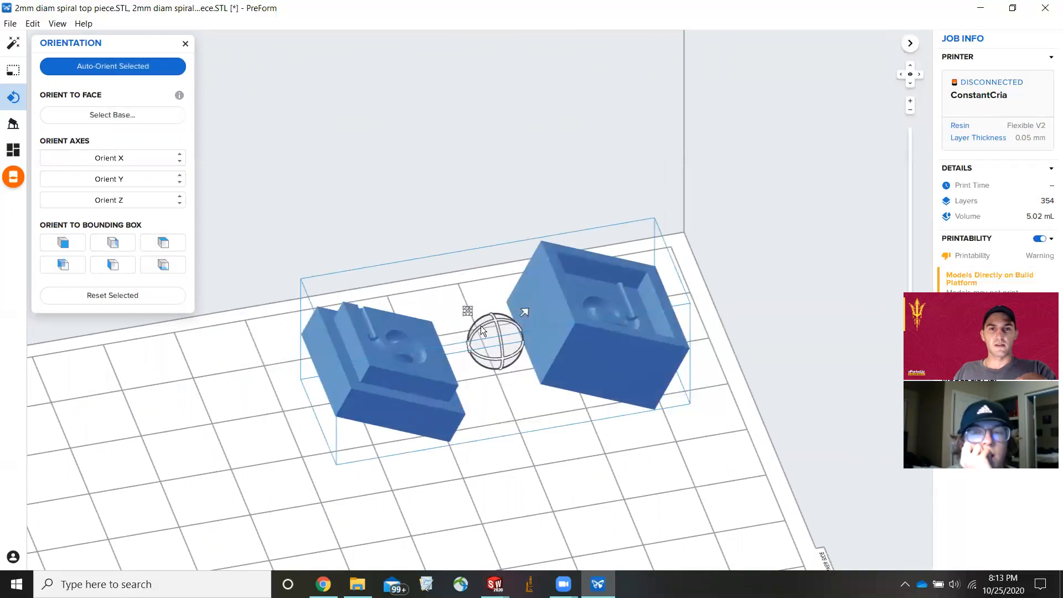
{"action": "left_click_drag", "start_coordinate": [476, 327], "coordinate": [477, 324]}
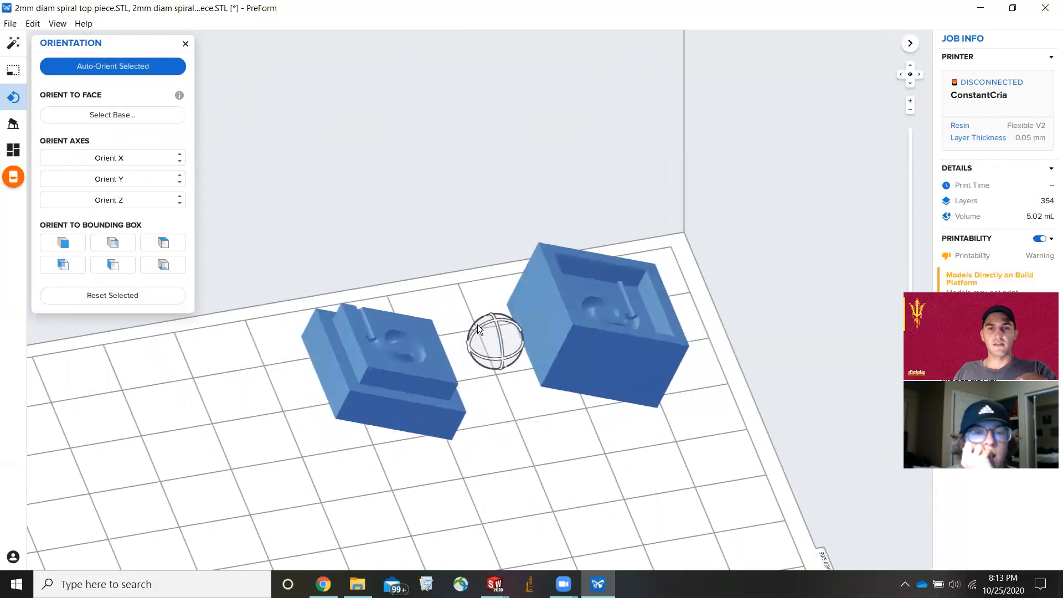
{"action": "left_click", "coordinate": [758, 264]}
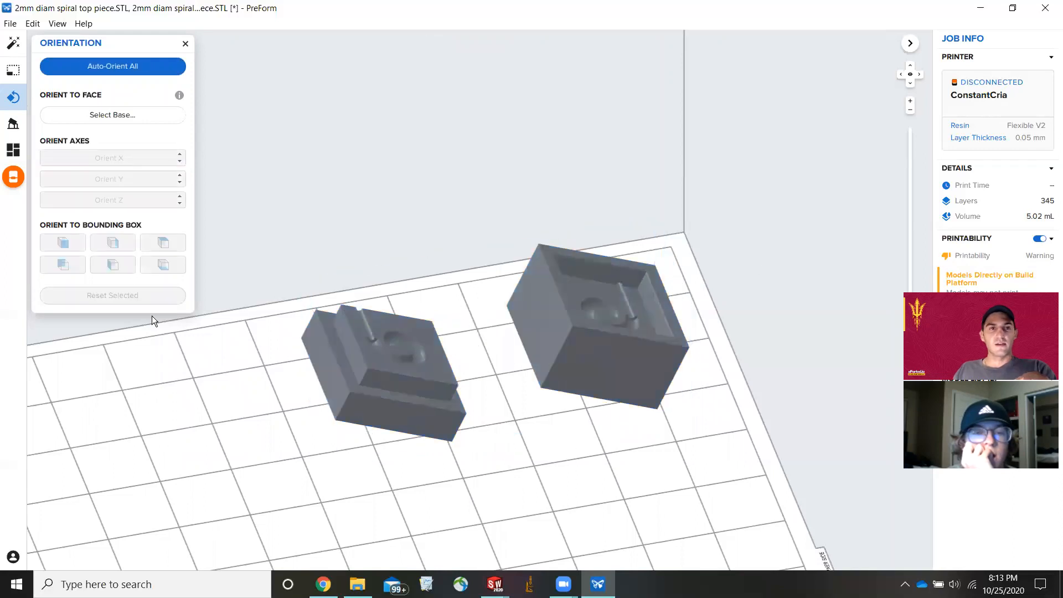
Step: Select both mold pieces and auto-generate supports for them with a full raft
{"action": "key", "text": "ctrl+a"}
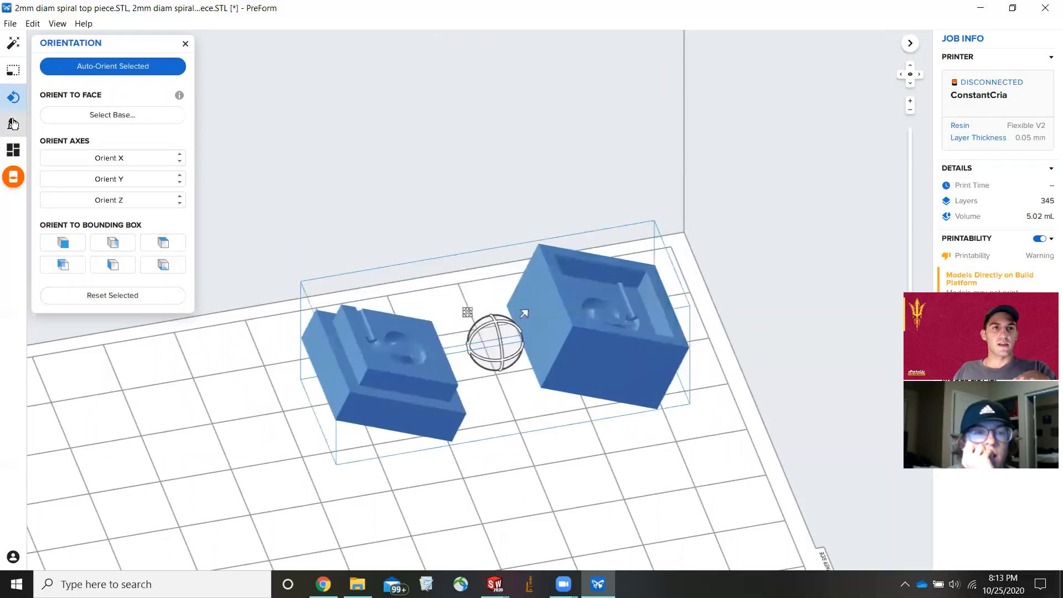
{"action": "left_click", "coordinate": [13, 122]}
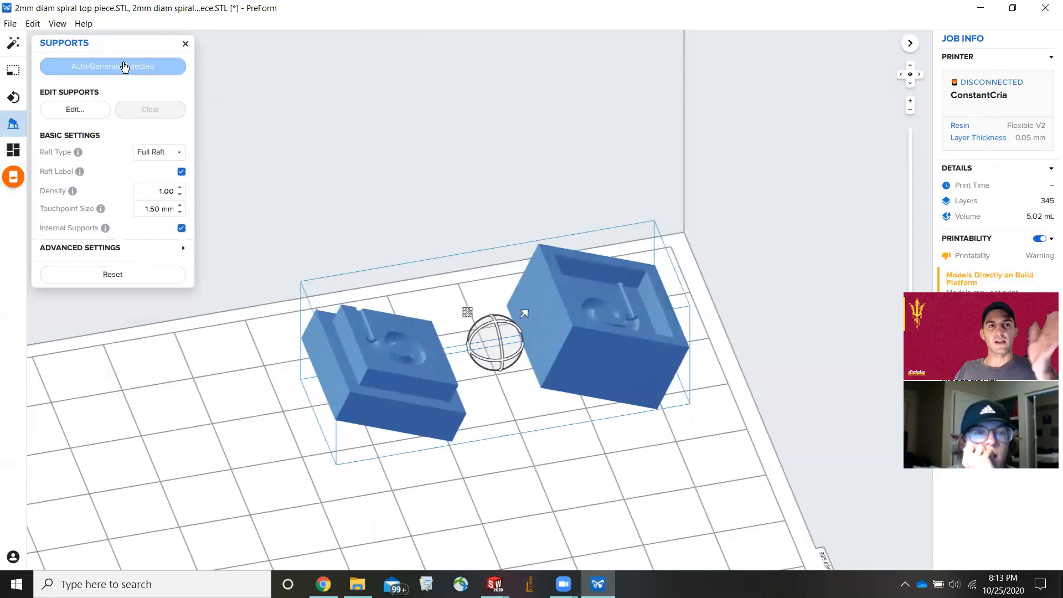
{"action": "left_click", "coordinate": [103, 69]}
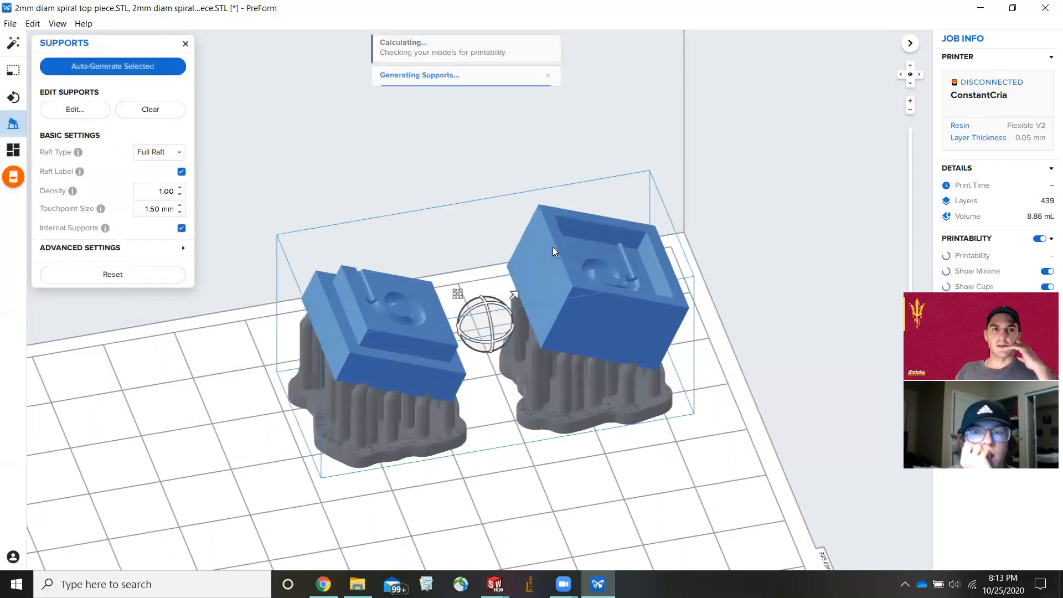
Step: Examine the generated supports and rafts beneath both mold pieces from above and from a low side view
{"action": "scroll", "coordinate": [514, 305], "scroll_direction": "down", "scroll_amount": 3}
{"action": "scroll", "coordinate": [513, 305], "scroll_direction": "up", "scroll_amount": 3}
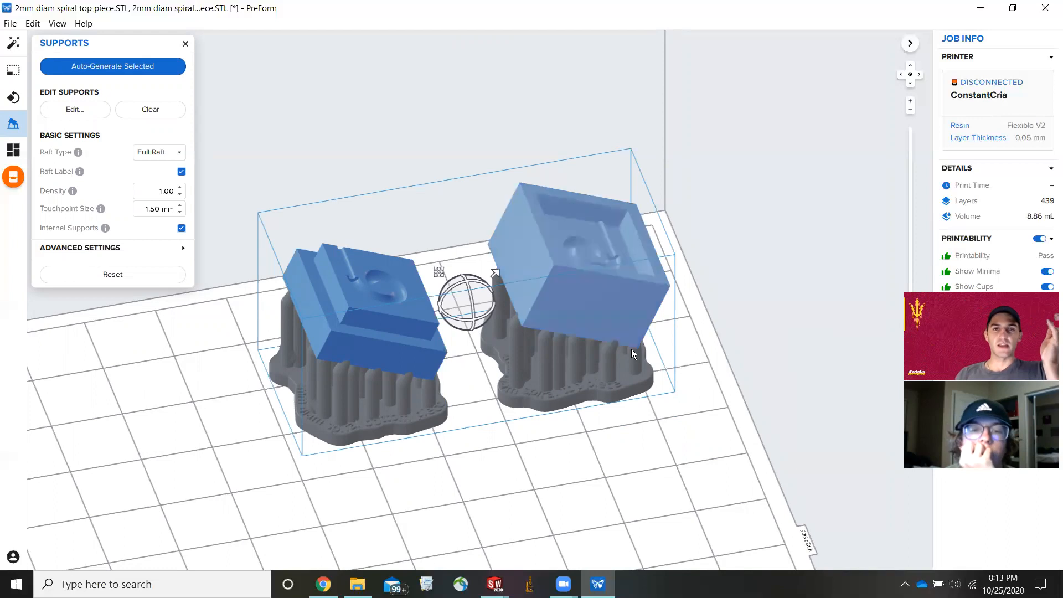
{"action": "scroll", "coordinate": [611, 371], "scroll_direction": "down", "scroll_amount": 3}
{"action": "scroll", "coordinate": [608, 366], "scroll_direction": "down", "scroll_amount": 2}
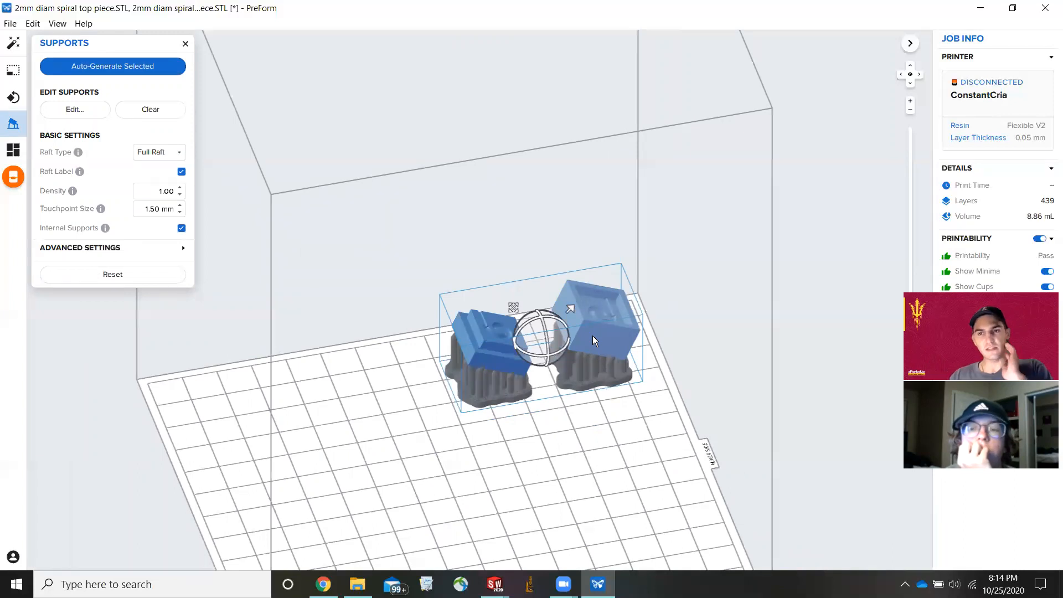
{"action": "scroll", "coordinate": [571, 383], "scroll_direction": "down", "scroll_amount": 1}
{"action": "scroll", "coordinate": [560, 345], "scroll_direction": "up", "scroll_amount": 3}
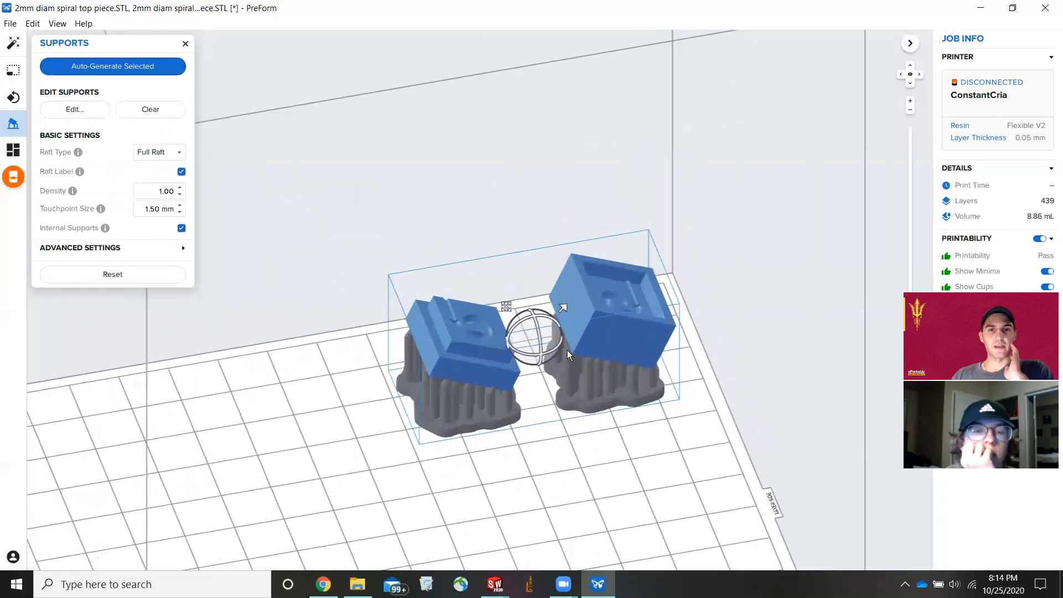
{"action": "scroll", "coordinate": [567, 349], "scroll_direction": "up", "scroll_amount": 2}
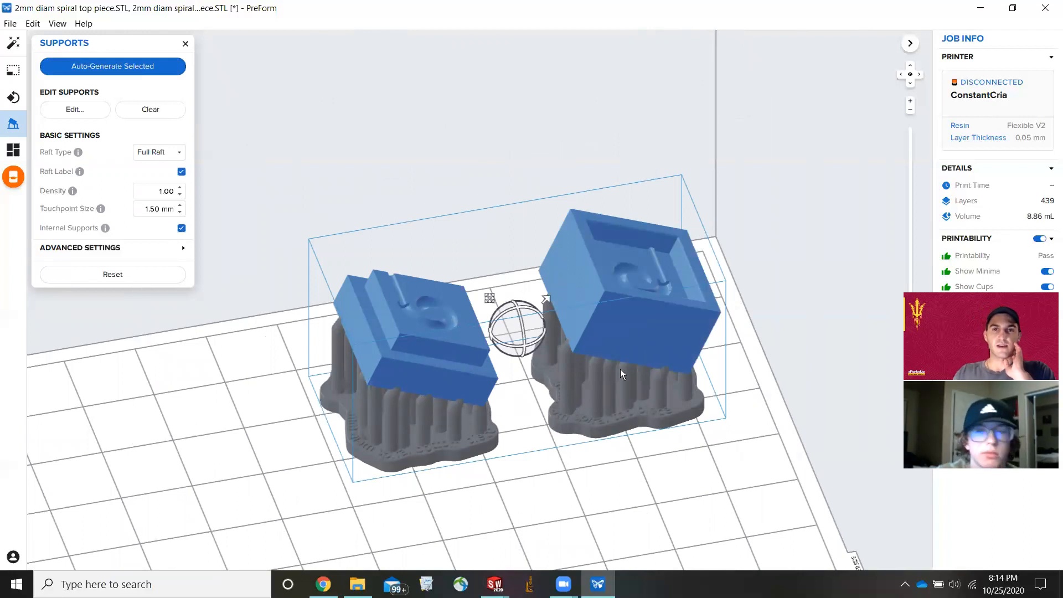
{"action": "left_click", "coordinate": [798, 271]}
{"action": "right_click_drag", "start_coordinate": [798, 273], "coordinate": [565, 556]}
{"action": "scroll", "coordinate": [565, 556], "scroll_direction": "up", "scroll_amount": 4}
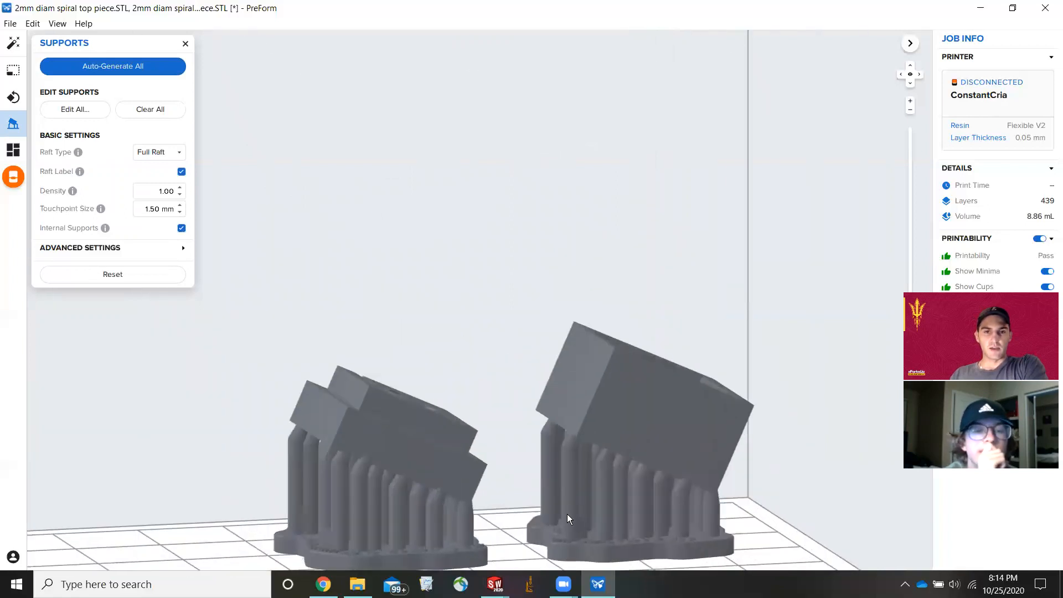
Step: Set the support touchpoint size to 1.05 mm and density to 0.90, and regenerate the supports for both mold pieces
{"action": "middle_click_drag", "start_coordinate": [567, 513], "coordinate": [578, 502]}
{"action": "right_click_drag", "start_coordinate": [578, 502], "coordinate": [414, 514]}
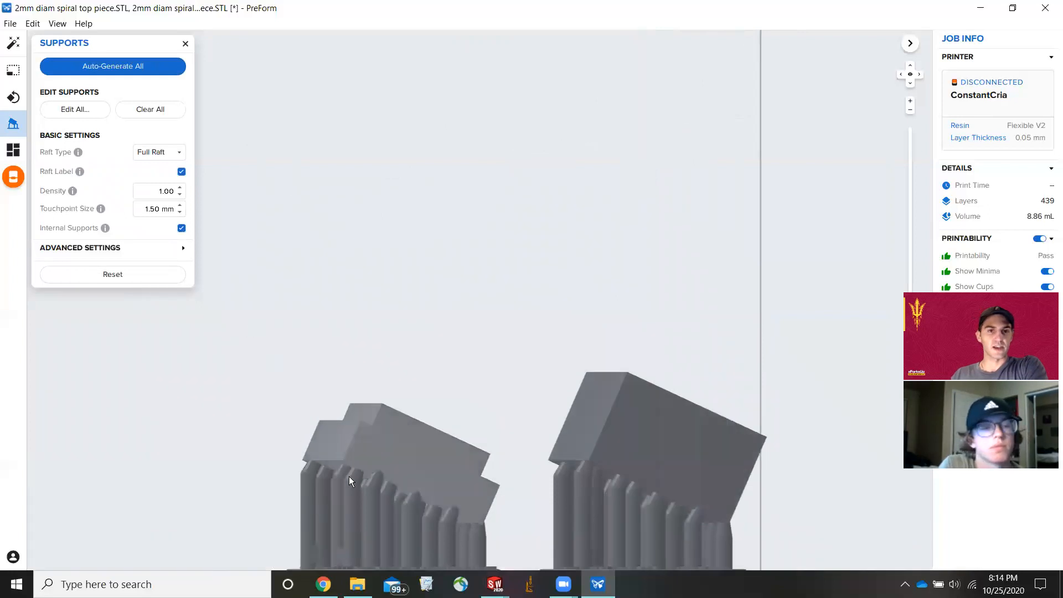
{"action": "scroll", "coordinate": [359, 475], "scroll_direction": "up", "scroll_amount": 5}
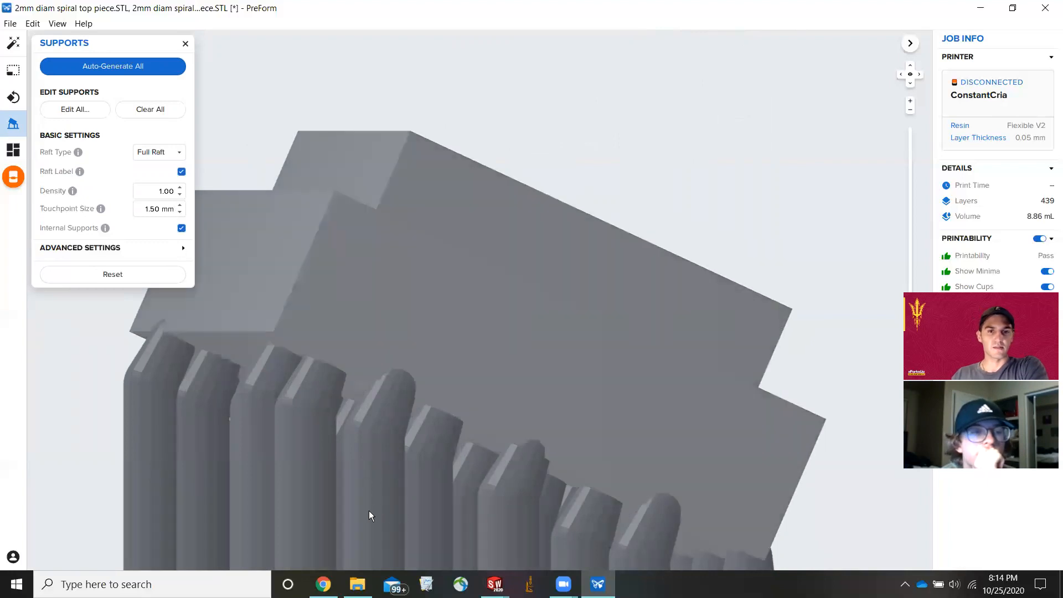
{"action": "left_click", "coordinate": [180, 212]}
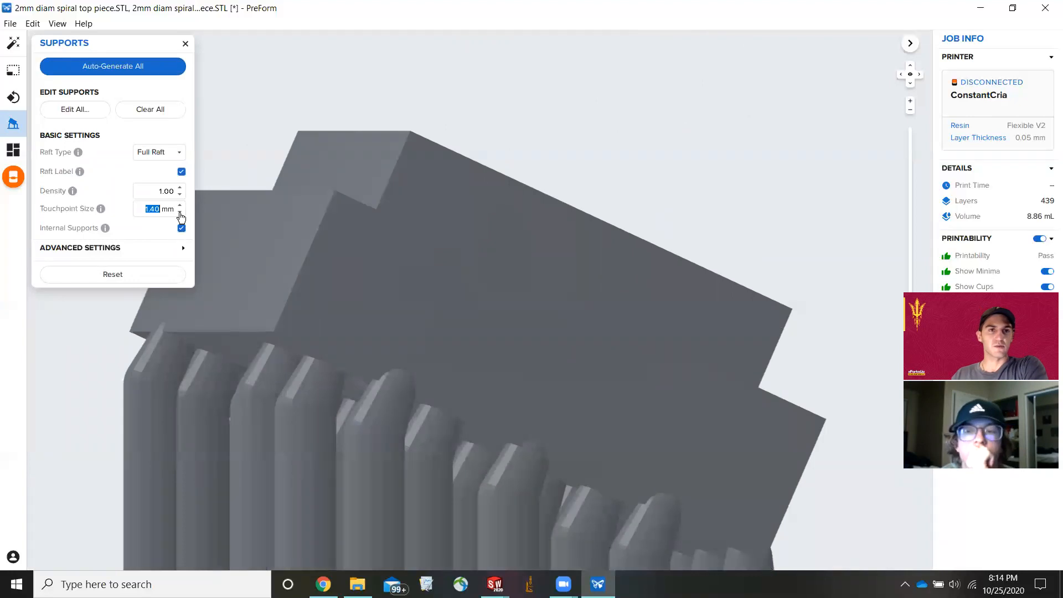
{"action": "left_click", "coordinate": [180, 215]}
{"action": "left_click", "coordinate": [180, 215]}
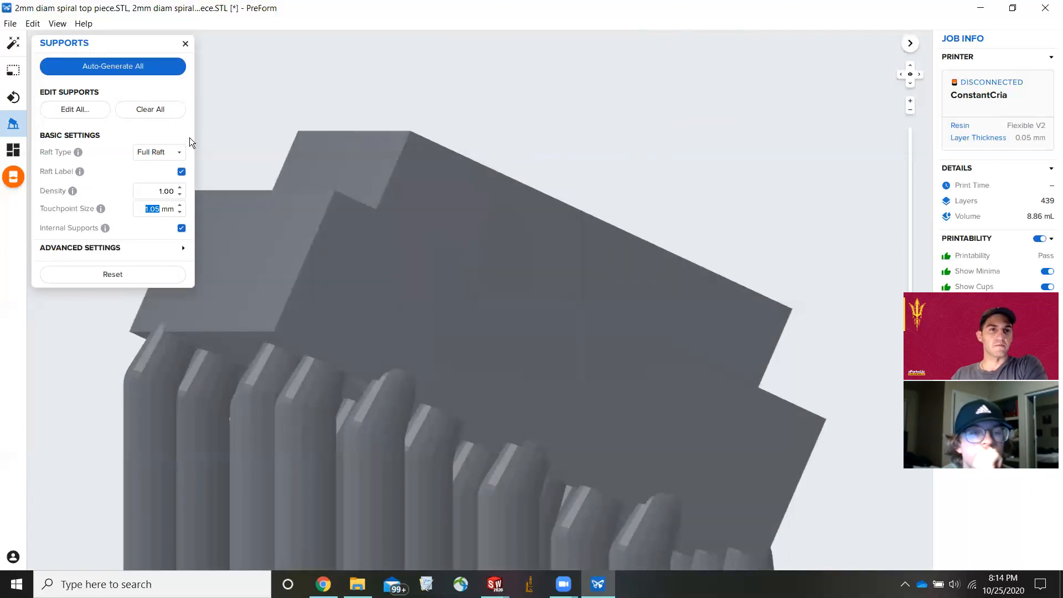
{"action": "left_click", "coordinate": [180, 194]}
{"action": "left_click", "coordinate": [179, 195]}
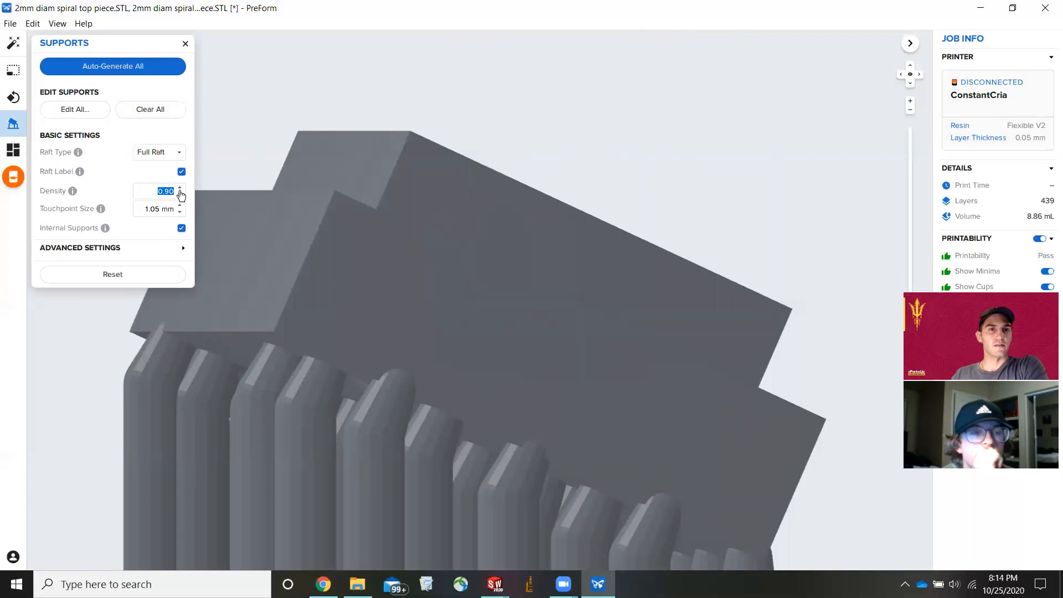
{"action": "left_click", "coordinate": [108, 72]}
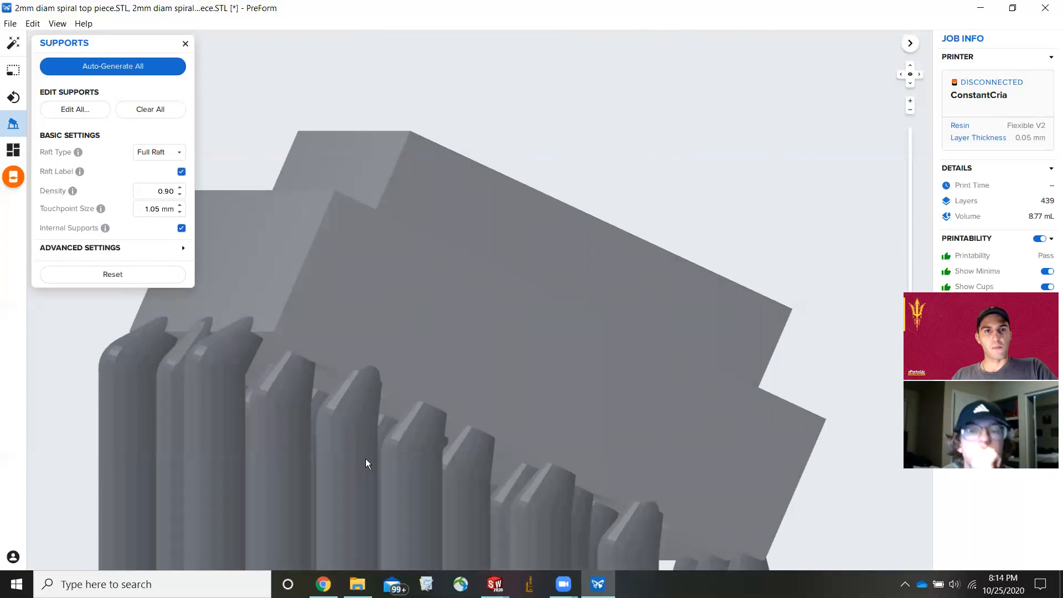
Step: Inspect the regenerated supports, then select both mold pieces and open their support touchpoints for manual editing
{"action": "scroll", "coordinate": [293, 397], "scroll_direction": "up", "scroll_amount": 2}
{"action": "scroll", "coordinate": [315, 411], "scroll_direction": "down", "scroll_amount": 2}
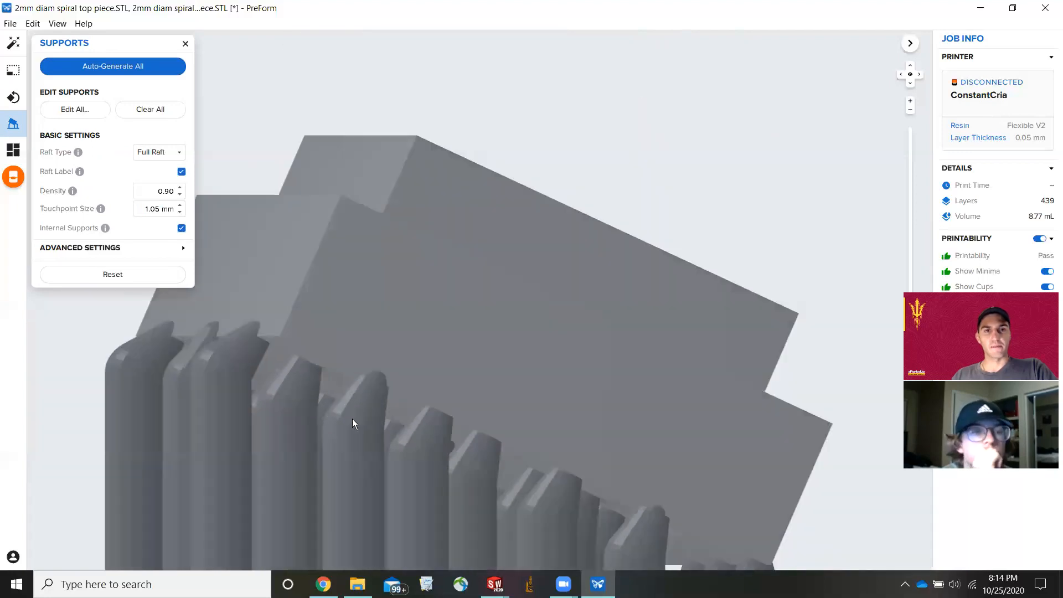
{"action": "scroll", "coordinate": [462, 415], "scroll_direction": "down", "scroll_amount": 4}
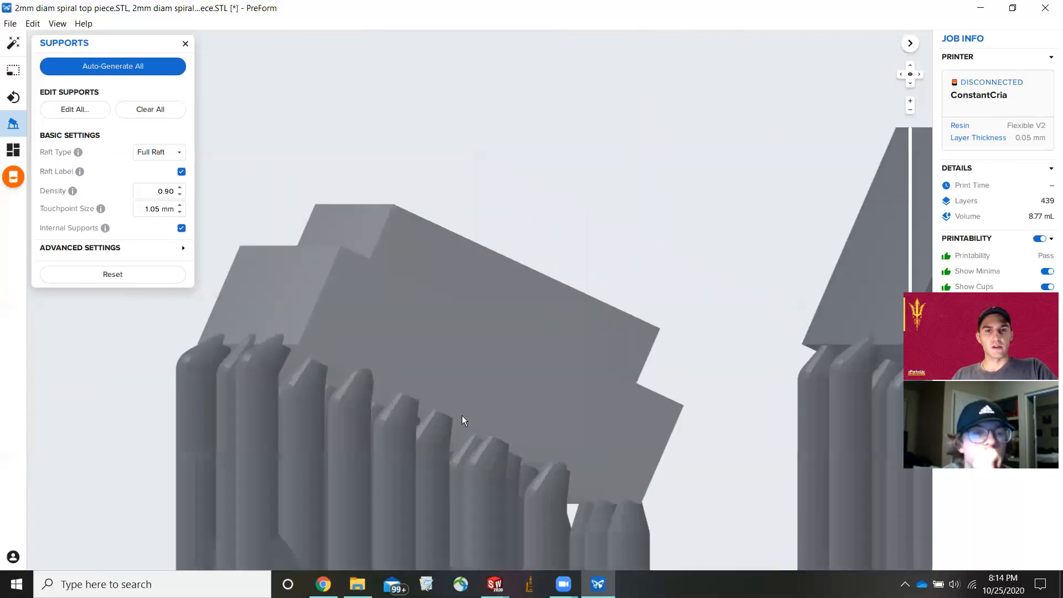
{"action": "middle_click_drag", "start_coordinate": [469, 383], "coordinate": [465, 323]}
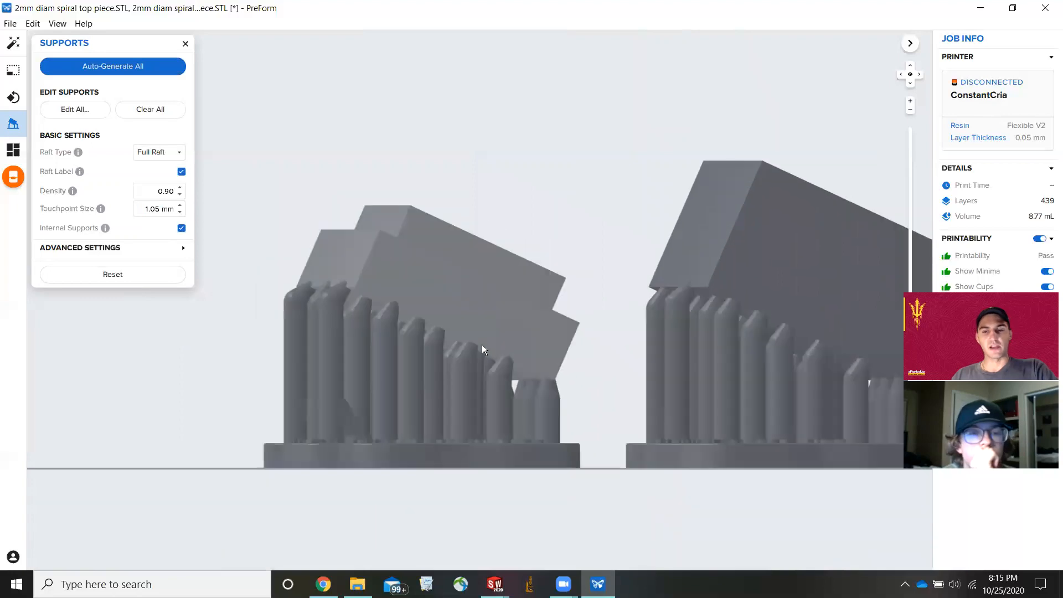
{"action": "right_click_drag", "start_coordinate": [551, 179], "coordinate": [396, 340]}
{"action": "left_click_drag", "start_coordinate": [294, 233], "coordinate": [634, 471]}
{"action": "left_click", "coordinate": [81, 110]}
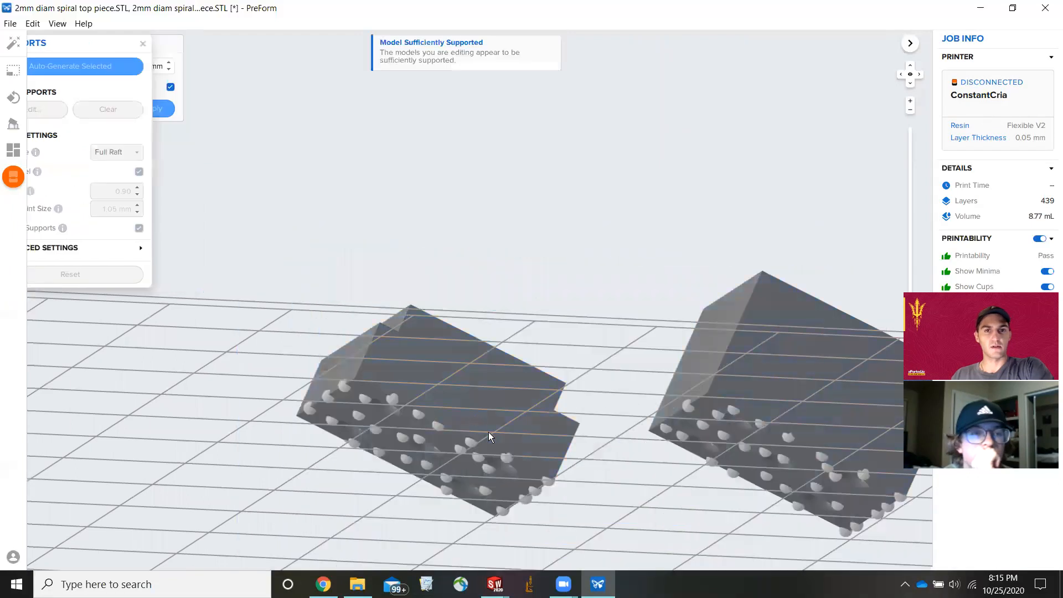
Step: Move three support touchpoints on the stepped piece's underside clear of the edges of nearby holes
{"action": "scroll", "coordinate": [376, 433], "scroll_direction": "up", "scroll_amount": 5}
{"action": "scroll", "coordinate": [380, 423], "scroll_direction": "up", "scroll_amount": 4}
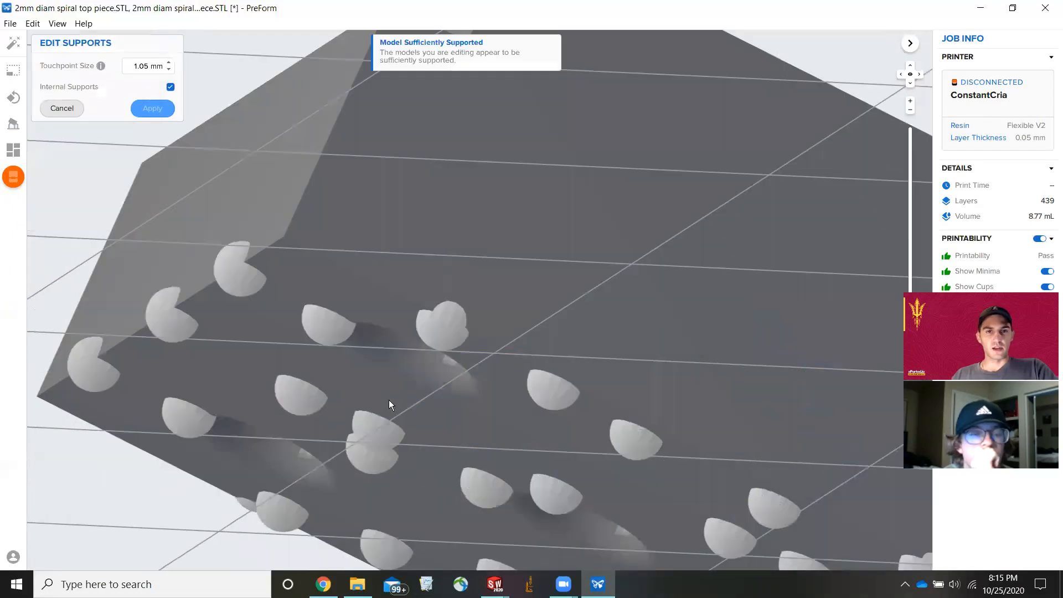
{"action": "left_click_drag", "start_coordinate": [392, 408], "coordinate": [481, 361]}
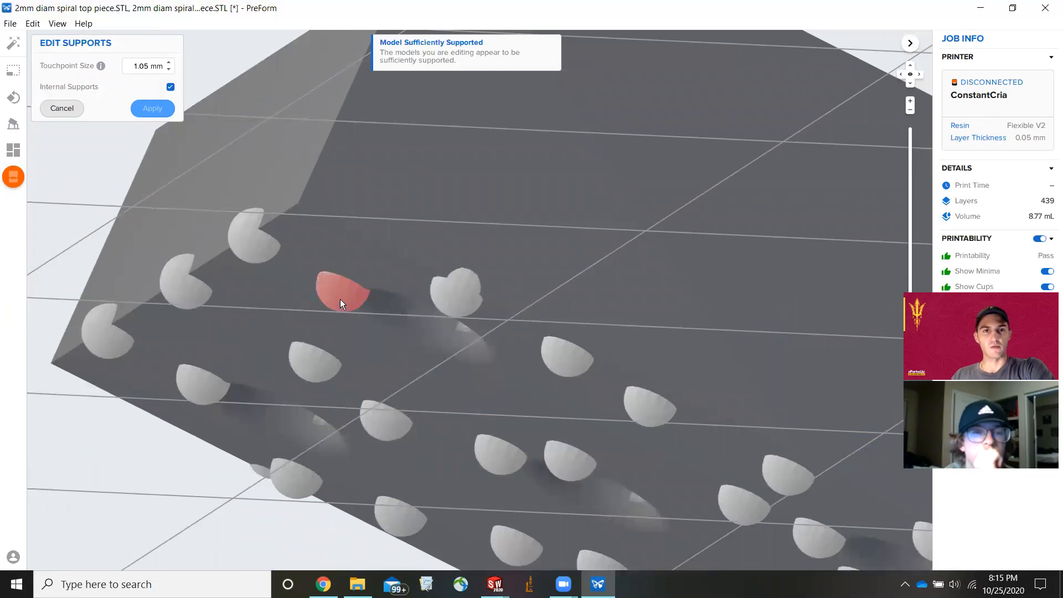
{"action": "left_click_drag", "start_coordinate": [340, 298], "coordinate": [309, 283]}
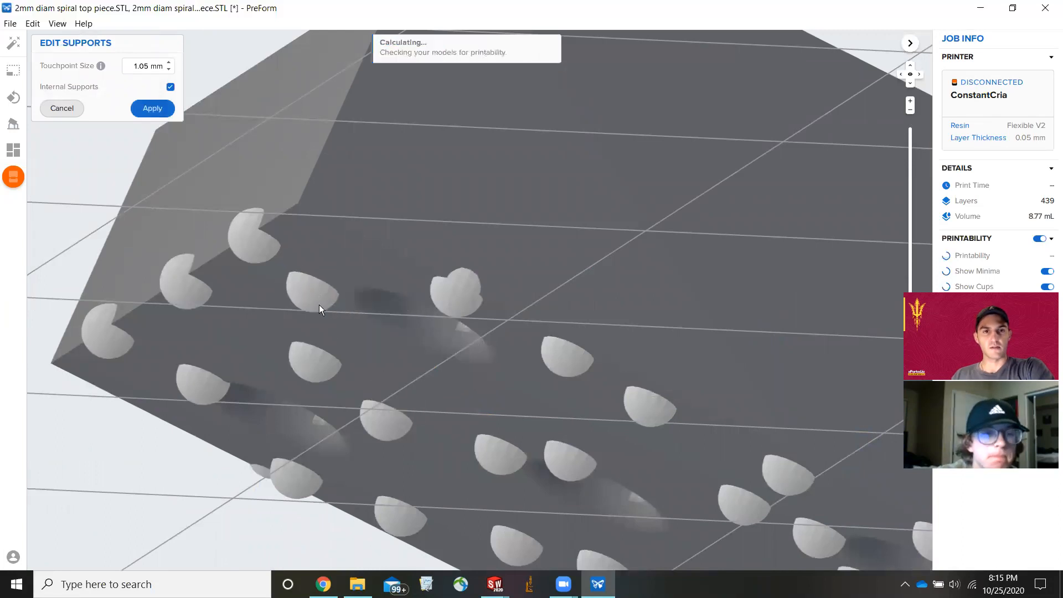
{"action": "left_click_drag", "start_coordinate": [206, 387], "coordinate": [180, 367]}
{"action": "left_click", "coordinate": [180, 367]}
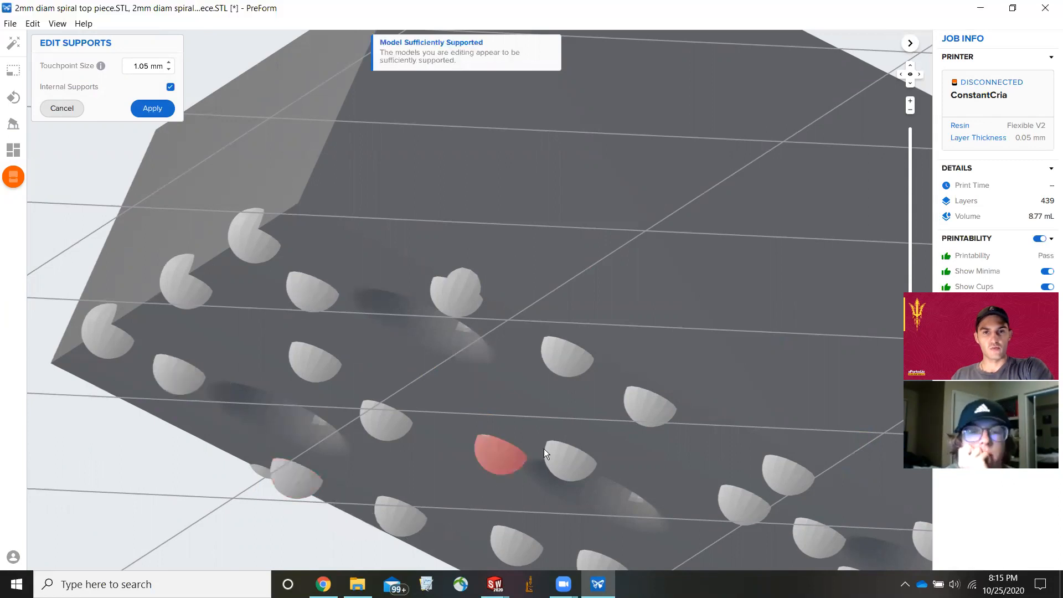
{"action": "left_click_drag", "start_coordinate": [571, 453], "coordinate": [568, 431]}
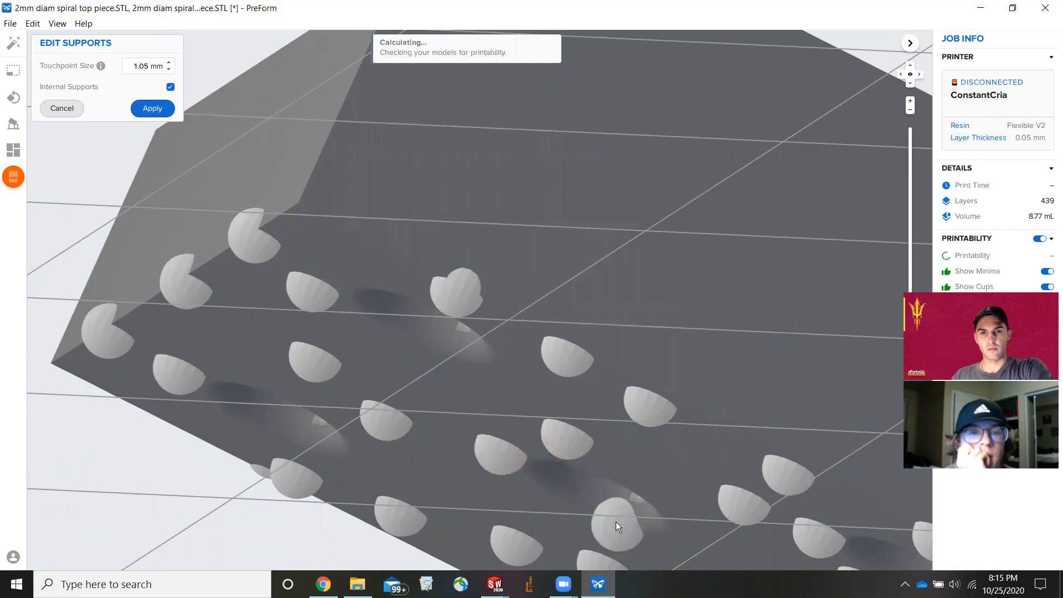
Step: Reposition four more touchpoints on the stepped piece's underside so they sit farther from the remaining holes
{"action": "scroll", "coordinate": [618, 525], "scroll_direction": "up", "scroll_amount": 3}
{"action": "scroll", "coordinate": [618, 526], "scroll_direction": "down", "scroll_amount": 4}
{"action": "middle_click_drag", "start_coordinate": [616, 526], "coordinate": [580, 336]}
{"action": "right_click_drag", "start_coordinate": [580, 335], "coordinate": [426, 441]}
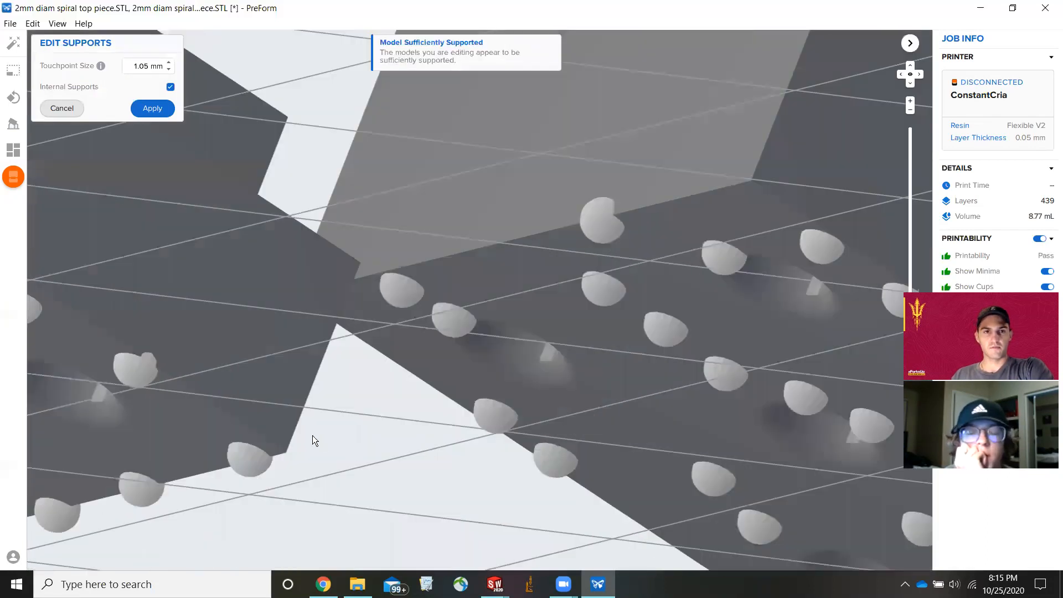
{"action": "right_click_drag", "start_coordinate": [313, 437], "coordinate": [242, 433]}
{"action": "scroll", "coordinate": [402, 398], "scroll_direction": "down", "scroll_amount": 3}
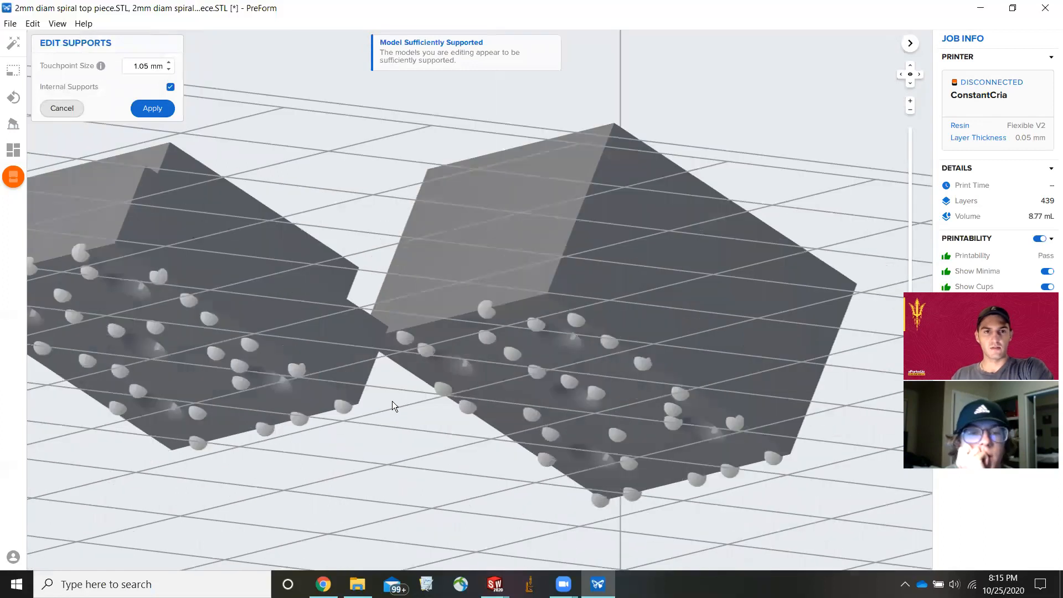
{"action": "scroll", "coordinate": [121, 370], "scroll_direction": "up", "scroll_amount": 5}
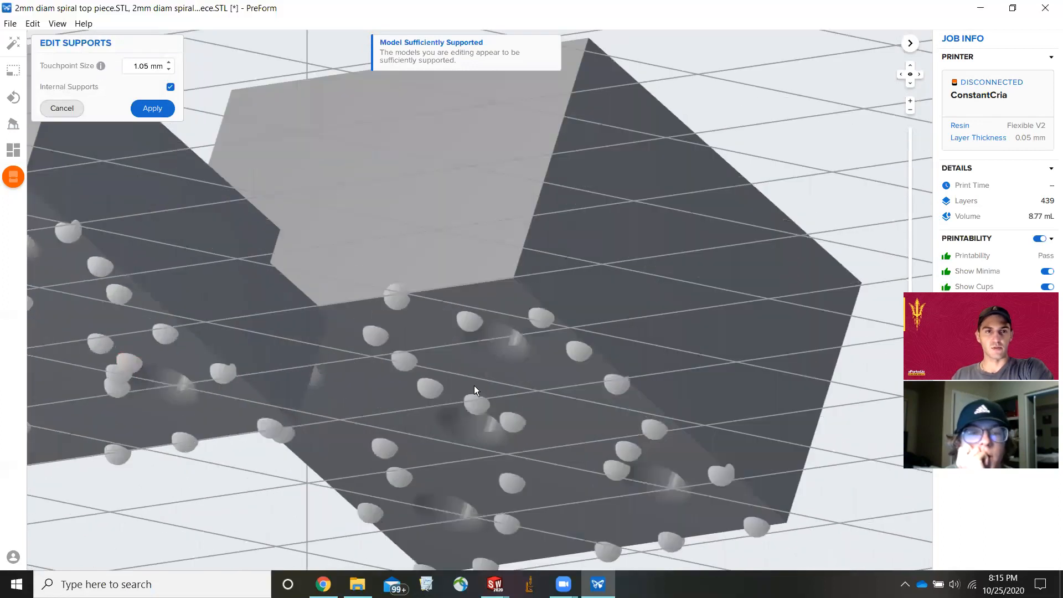
{"action": "scroll", "coordinate": [698, 398], "scroll_direction": "up", "scroll_amount": 5}
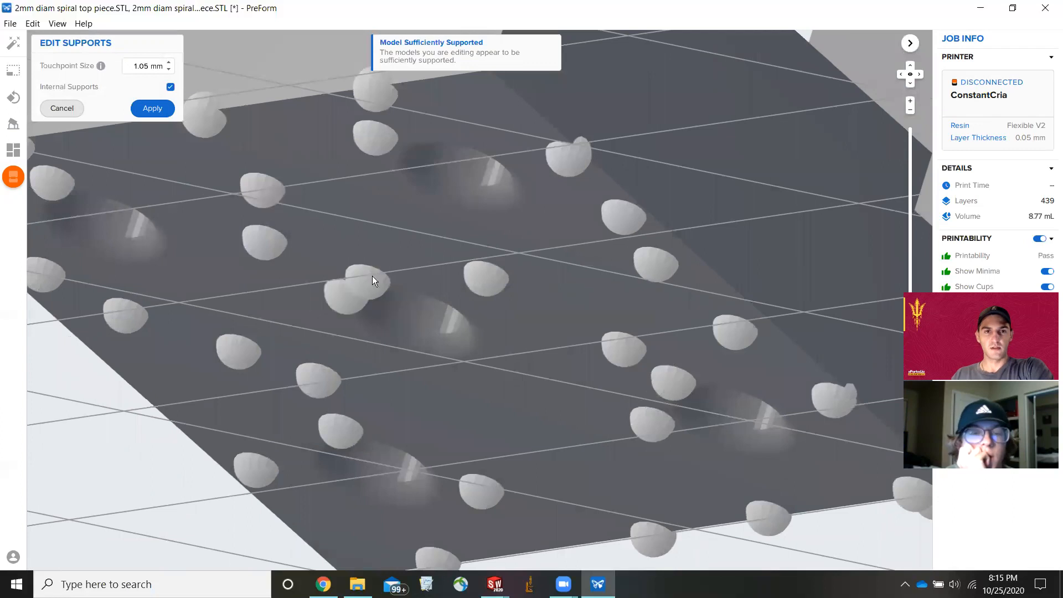
{"action": "left_click", "coordinate": [372, 275]}
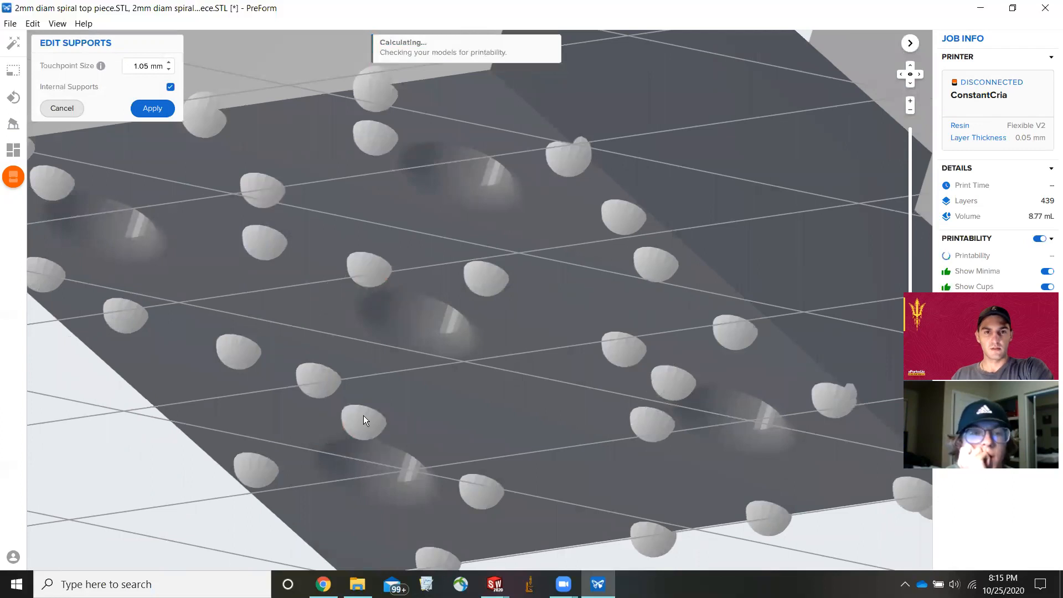
{"action": "left_click", "coordinate": [659, 429]}
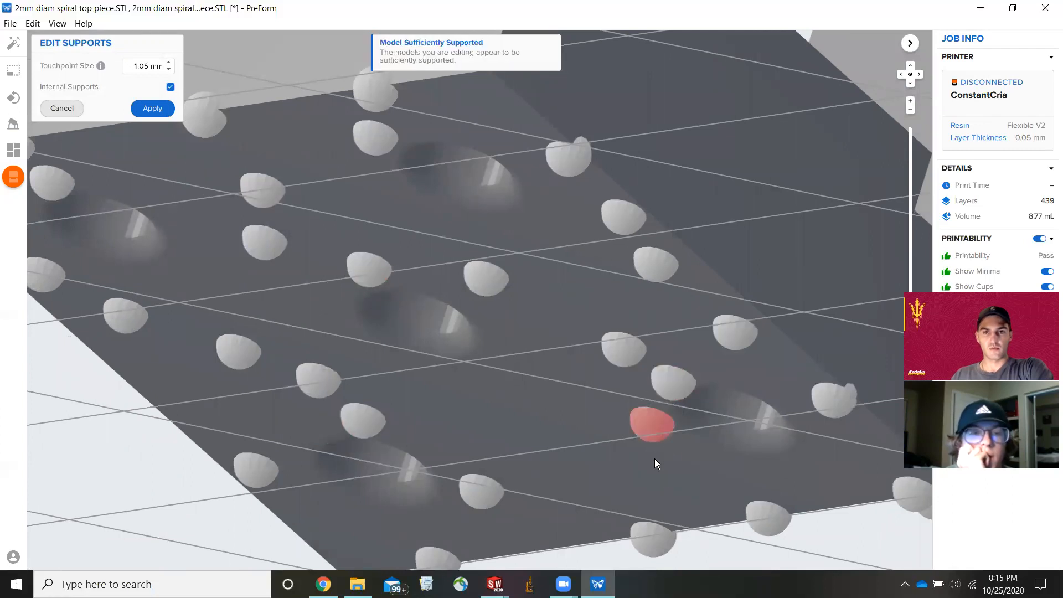
{"action": "left_click", "coordinate": [680, 363]}
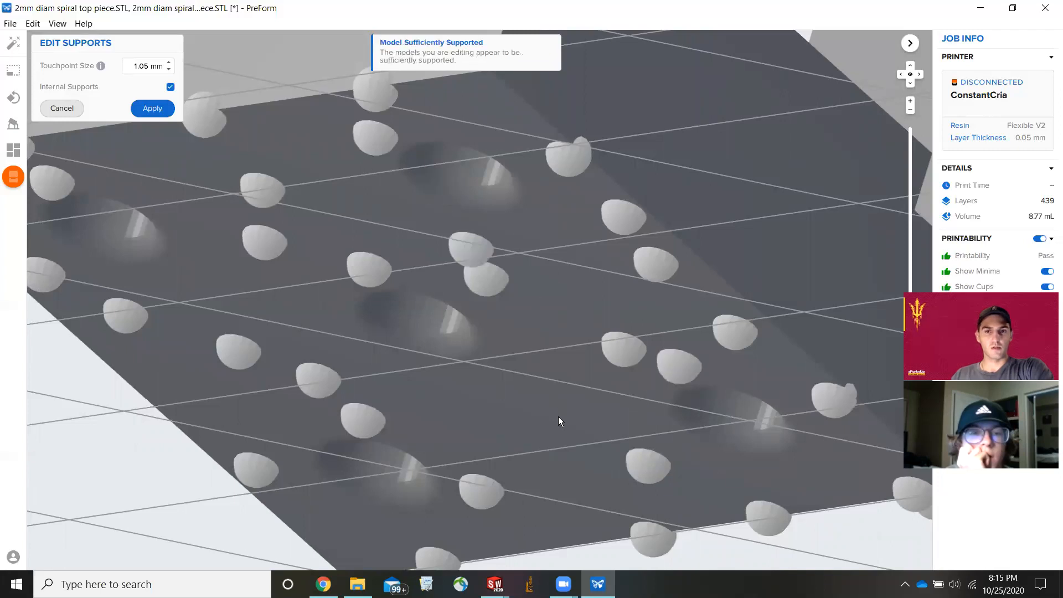
Step: Move two touchpoints on the box-shaped piece's underside away from the upper and middle holes
{"action": "scroll", "coordinate": [560, 422], "scroll_direction": "up", "scroll_amount": 5}
{"action": "scroll", "coordinate": [561, 430], "scroll_direction": "down", "scroll_amount": 5}
{"action": "scroll", "coordinate": [233, 374], "scroll_direction": "up", "scroll_amount": 2}
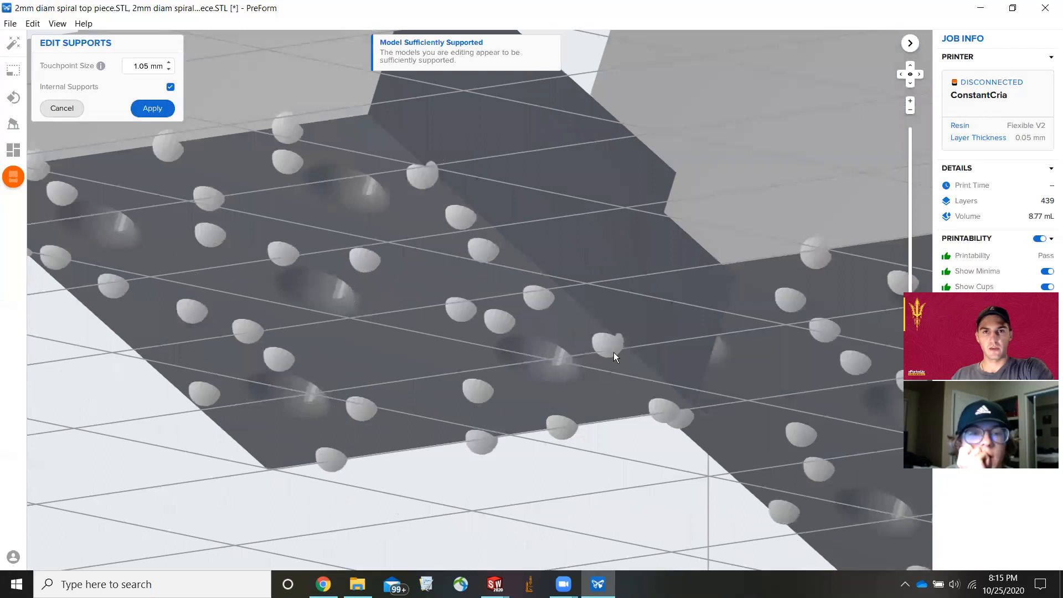
{"action": "middle_click_drag", "start_coordinate": [888, 362], "coordinate": [643, 331]}
{"action": "scroll", "coordinate": [665, 243], "scroll_direction": "down", "scroll_amount": 3}
{"action": "scroll", "coordinate": [659, 243], "scroll_direction": "up", "scroll_amount": 6}
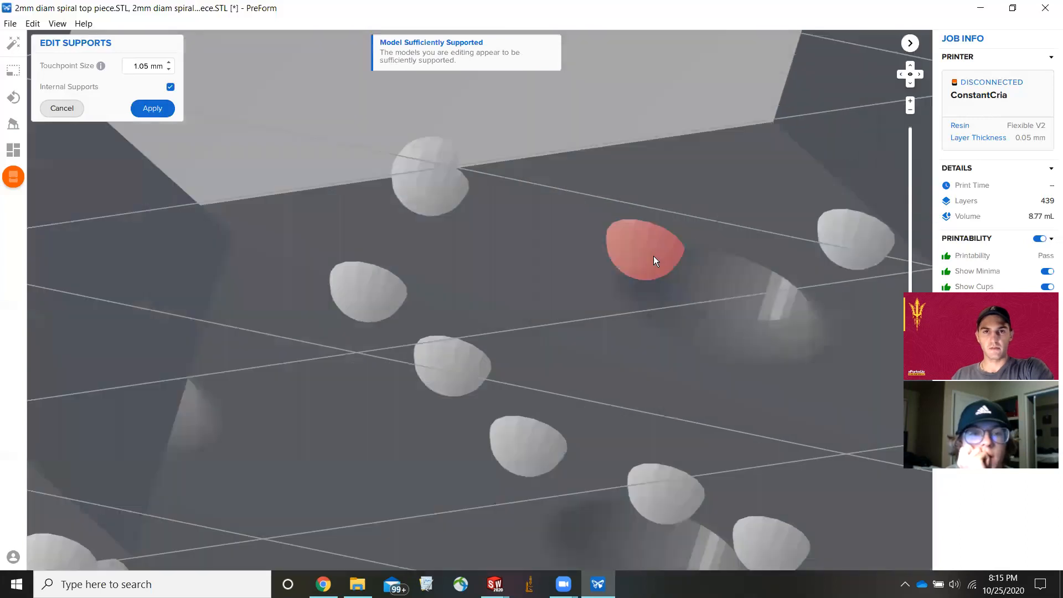
{"action": "left_click_drag", "start_coordinate": [640, 222], "coordinate": [623, 203]}
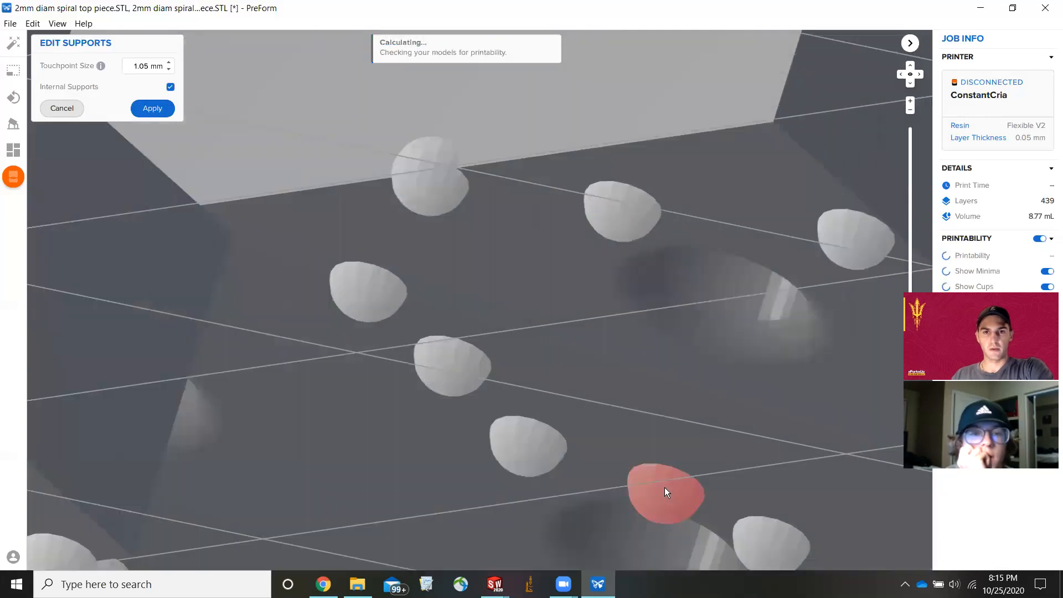
{"action": "left_click_drag", "start_coordinate": [665, 488], "coordinate": [677, 472]}
Step: Shift the touchpoint beside the box-shaped piece's hole near the lower outer corner away from that hole
{"action": "scroll", "coordinate": [739, 555], "scroll_direction": "down", "scroll_amount": 3}
{"action": "scroll", "coordinate": [738, 555], "scroll_direction": "up", "scroll_amount": 2}
{"action": "middle_click_drag", "start_coordinate": [738, 553], "coordinate": [702, 180]}
{"action": "scroll", "coordinate": [720, 454], "scroll_direction": "down", "scroll_amount": 4}
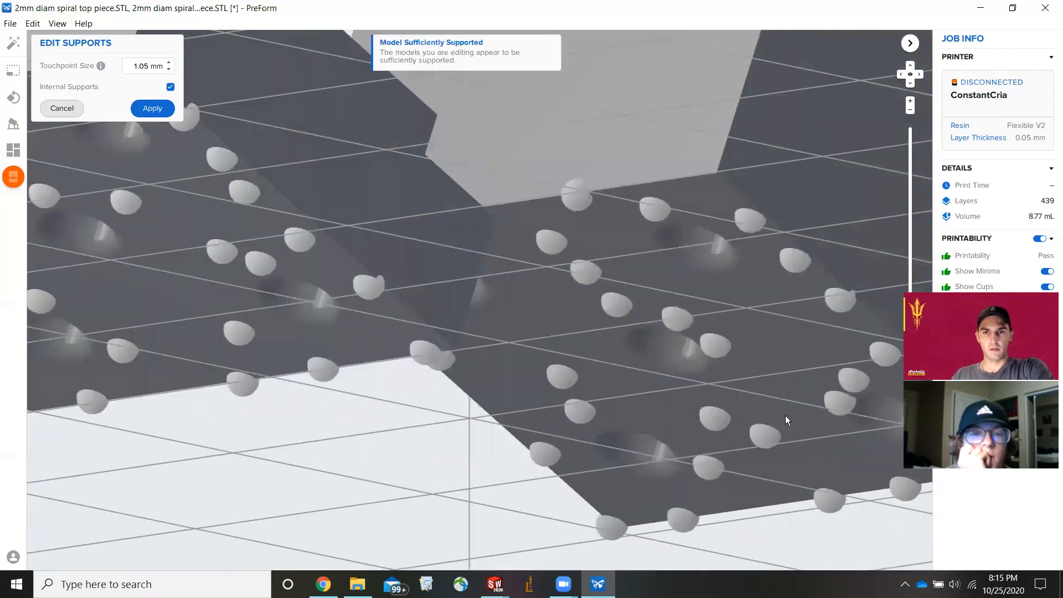
{"action": "left_click_drag", "start_coordinate": [805, 371], "coordinate": [783, 370]}
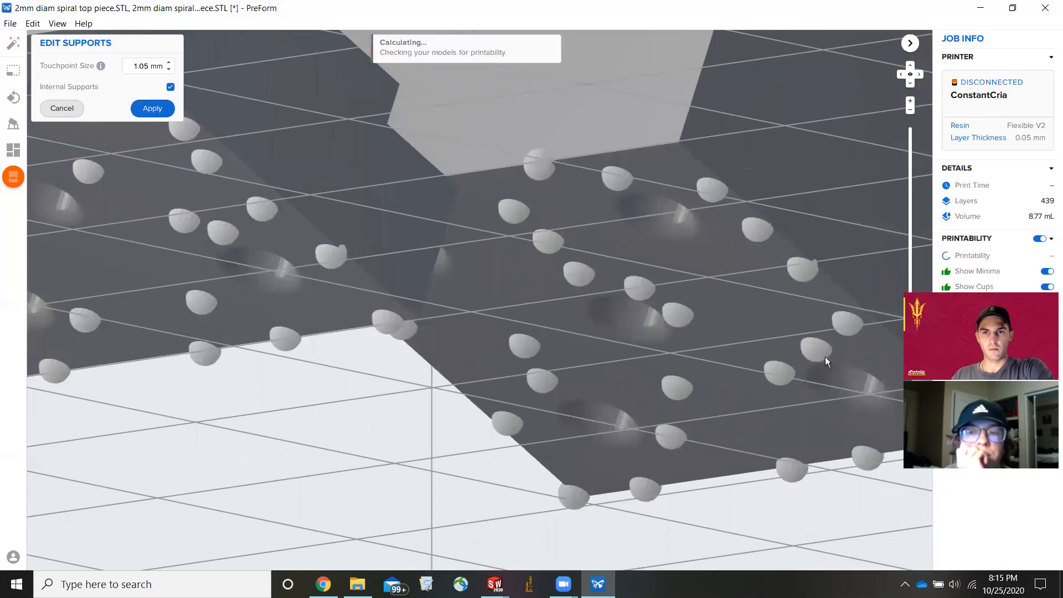
{"action": "middle_click_drag", "start_coordinate": [722, 416], "coordinate": [789, 429]}
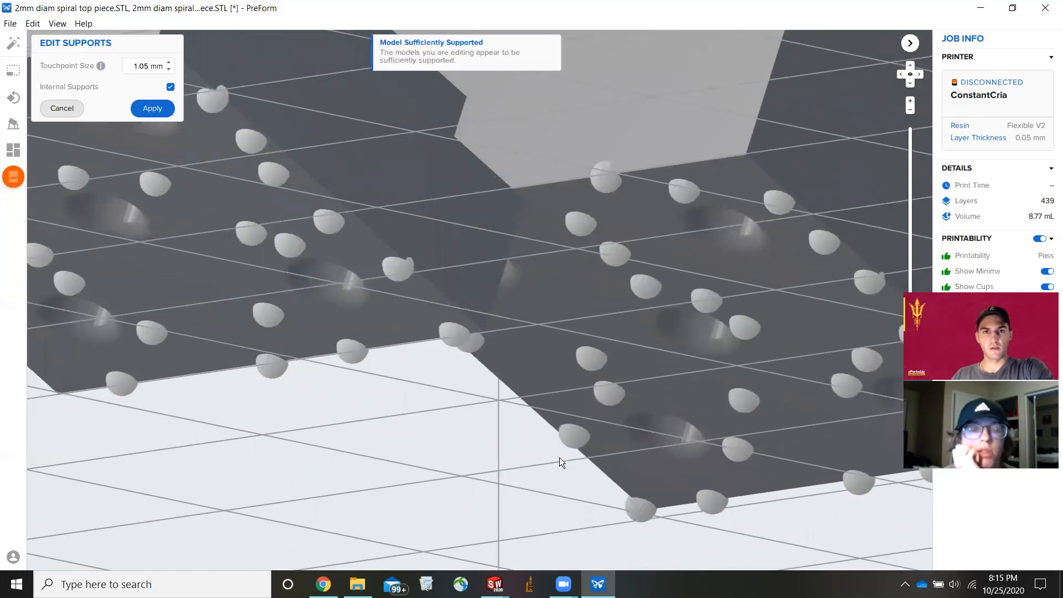
Step: Fine-tune the position of the touchpoint beside the box-shaped piece's lower outer hole, keeping it clear of the opening
{"action": "scroll", "coordinate": [530, 465], "scroll_direction": "down", "scroll_amount": 5}
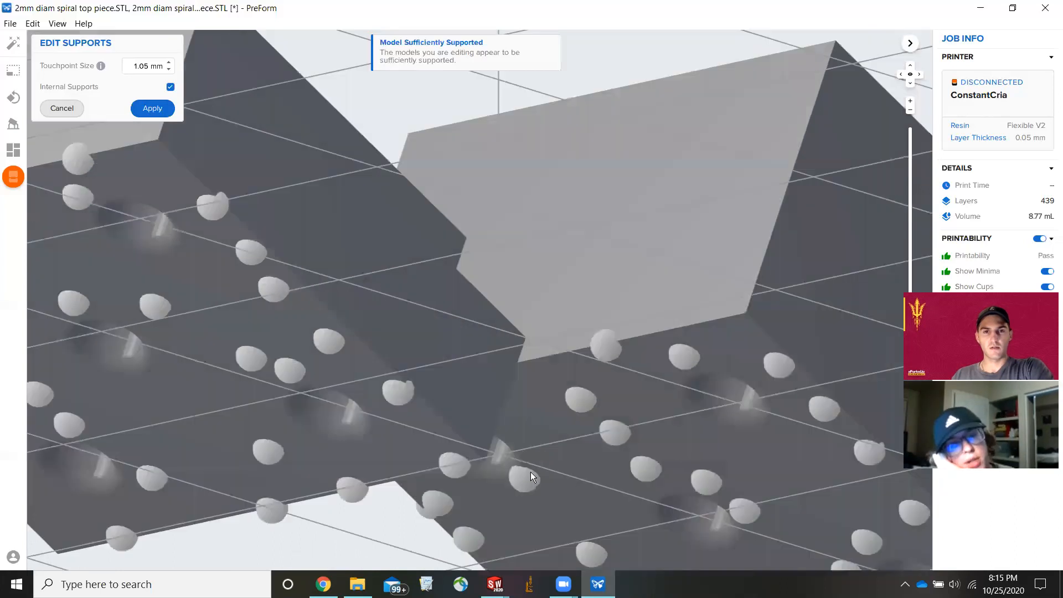
{"action": "middle_click_drag", "start_coordinate": [556, 470], "coordinate": [641, 362]}
{"action": "scroll", "coordinate": [641, 362], "scroll_direction": "up", "scroll_amount": 3}
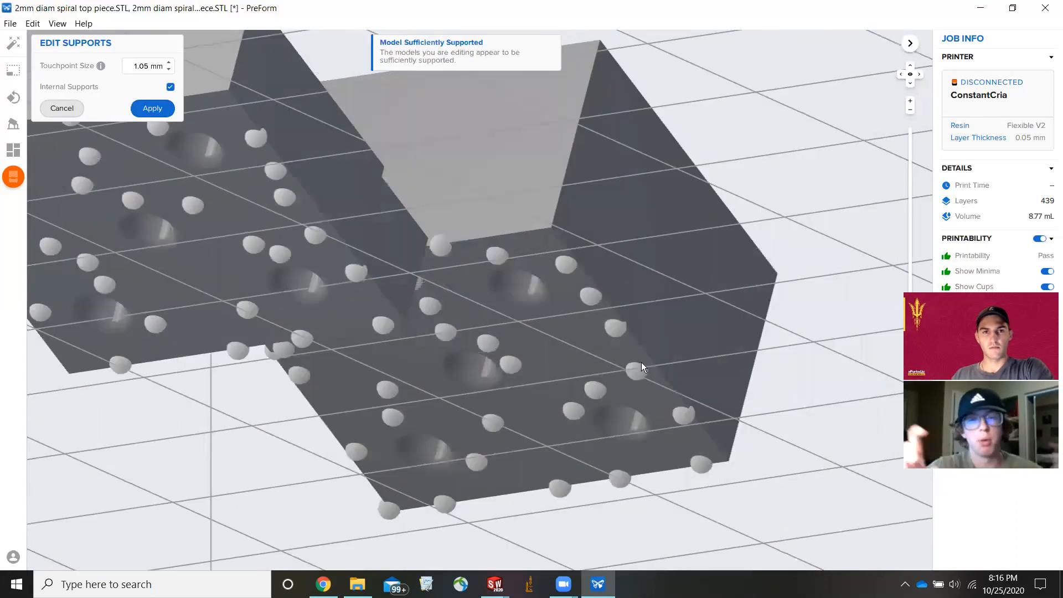
{"action": "scroll", "coordinate": [309, 384], "scroll_direction": "up", "scroll_amount": 2}
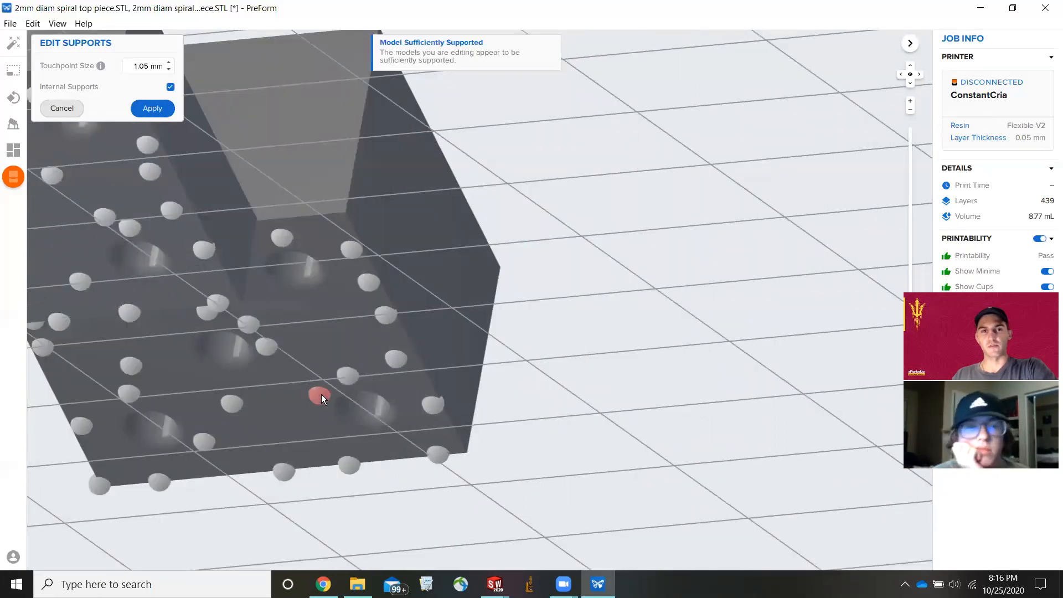
{"action": "left_click", "coordinate": [321, 394]}
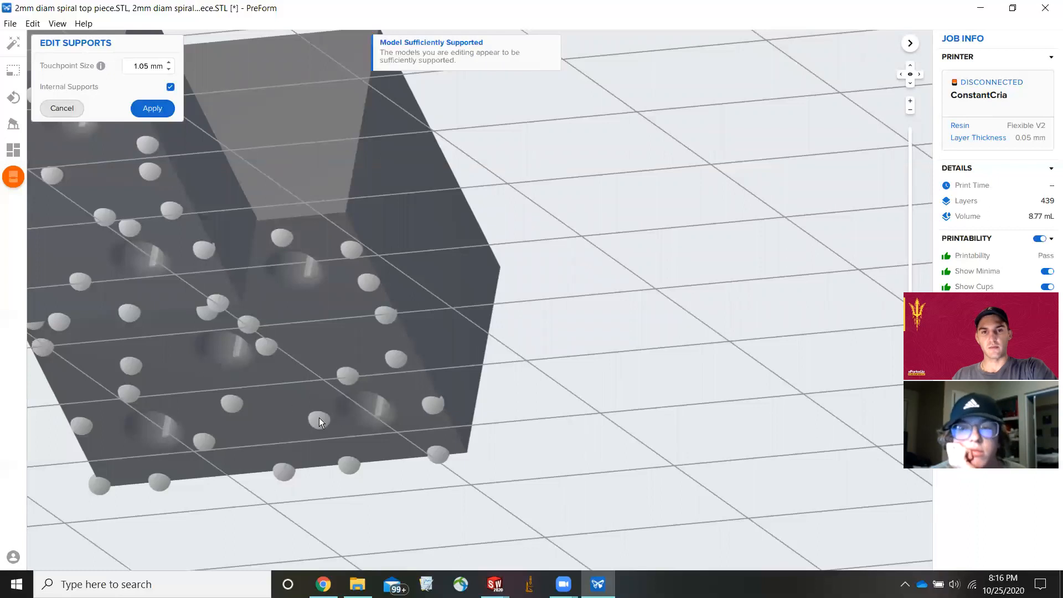
{"action": "left_click", "coordinate": [312, 410]}
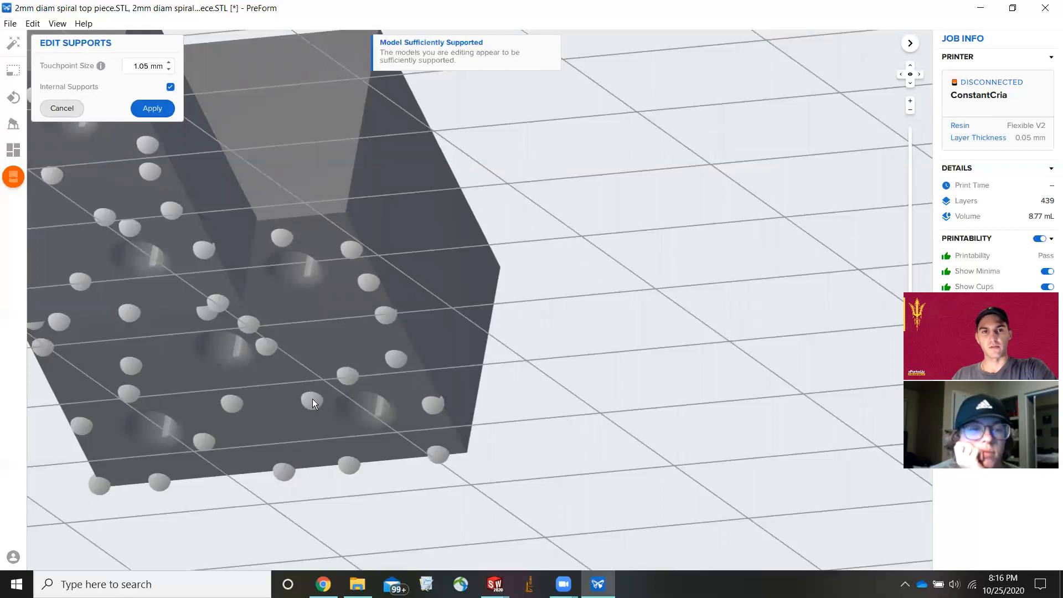
{"action": "left_click", "coordinate": [312, 399]}
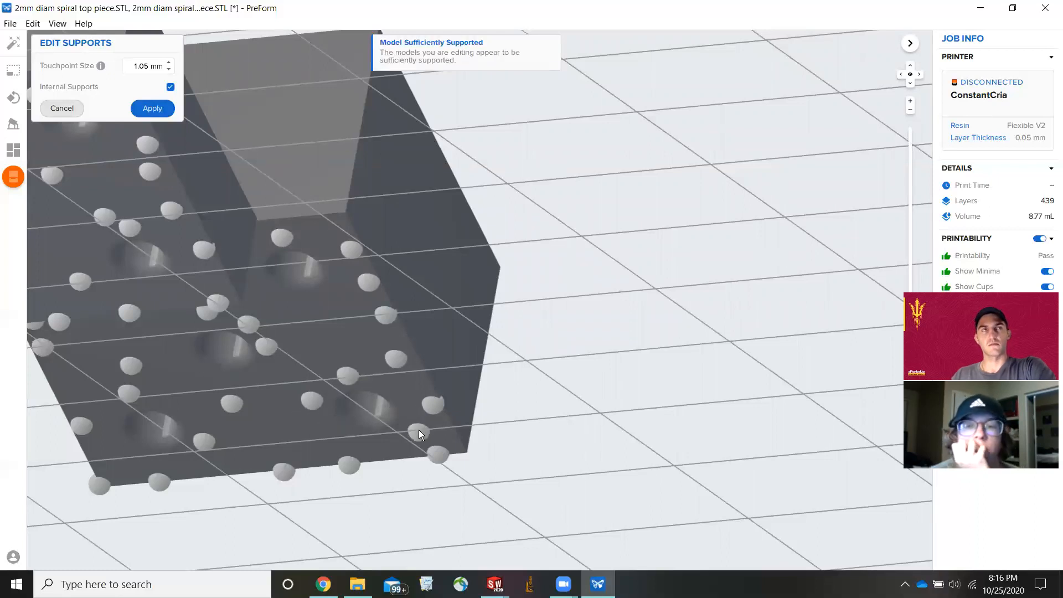
{"action": "right_click_drag", "start_coordinate": [876, 428], "coordinate": [255, 346]}
{"action": "middle_click_drag", "start_coordinate": [250, 346], "coordinate": [690, 443]}
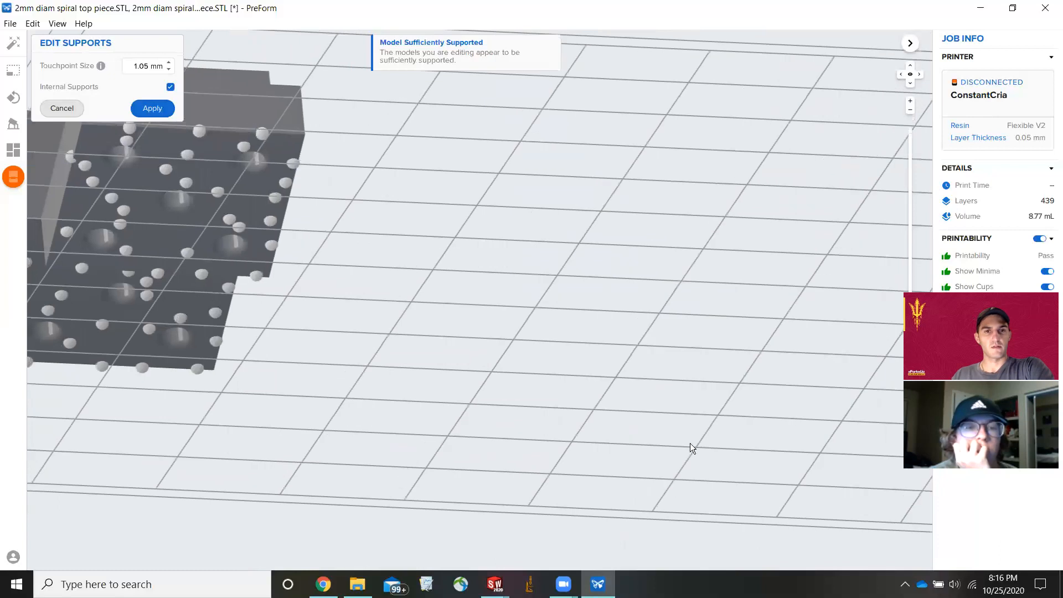
Step: Move the touchpoint at the edge of the box-shaped piece's upper underside hole outward, away from the opening
{"action": "scroll", "coordinate": [436, 399], "scroll_direction": "up", "scroll_amount": 3}
{"action": "scroll", "coordinate": [436, 399], "scroll_direction": "up", "scroll_amount": 4}
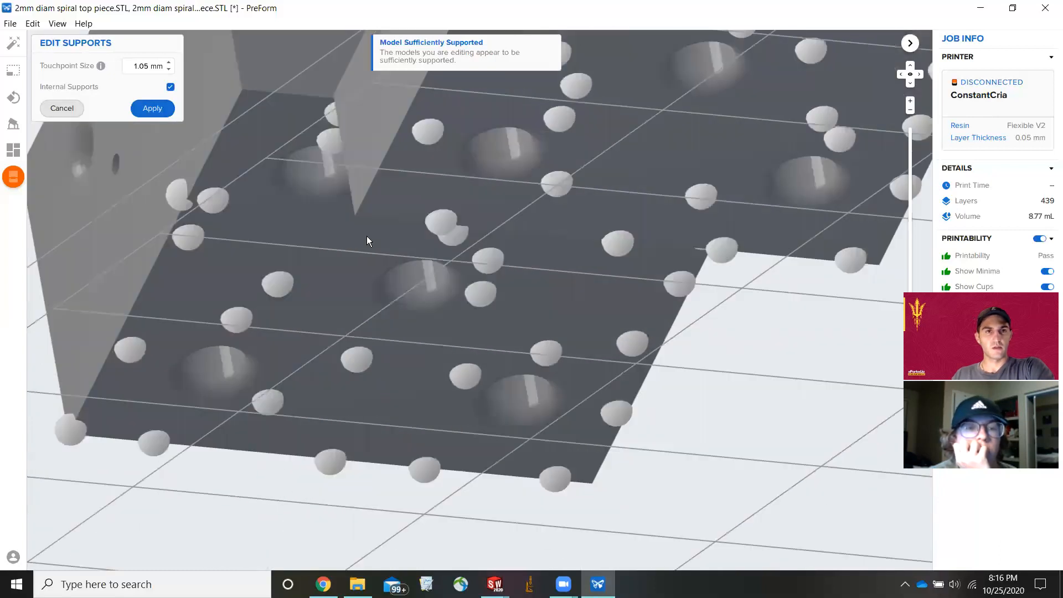
{"action": "middle_click_drag", "start_coordinate": [366, 236], "coordinate": [272, 95]}
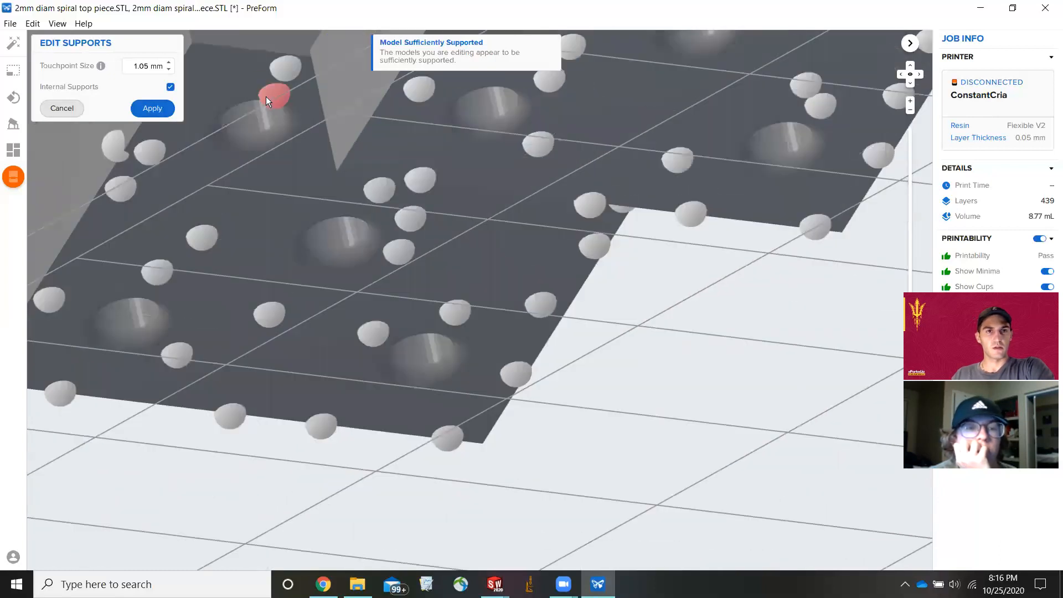
{"action": "left_click", "coordinate": [267, 96]}
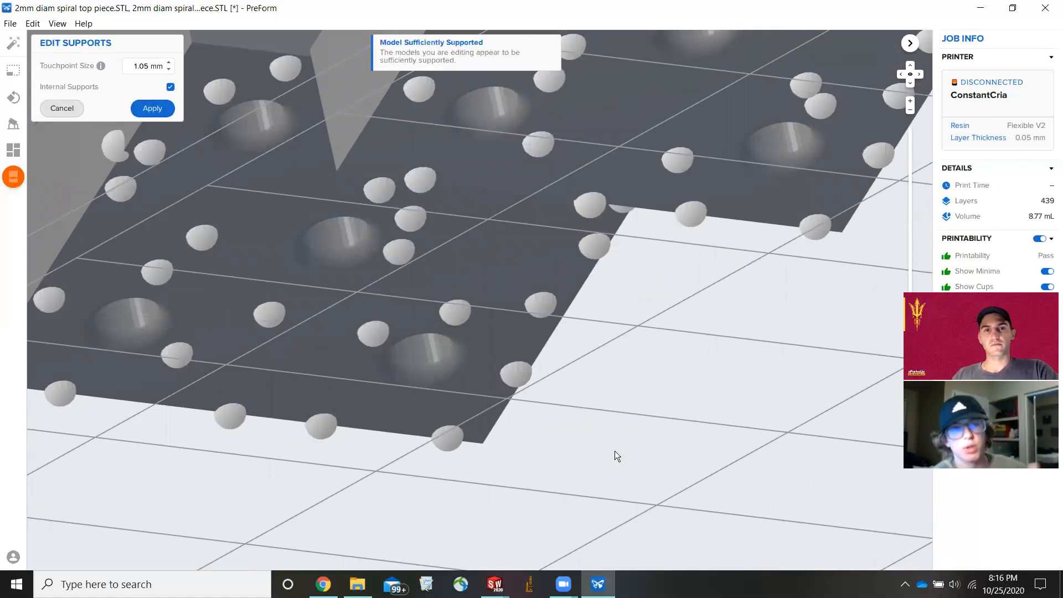
Step: Add a touchpoint on the box-shaped piece's underside in the gap between its upper and middle holes
{"action": "scroll", "coordinate": [614, 451], "scroll_direction": "down", "scroll_amount": 3}
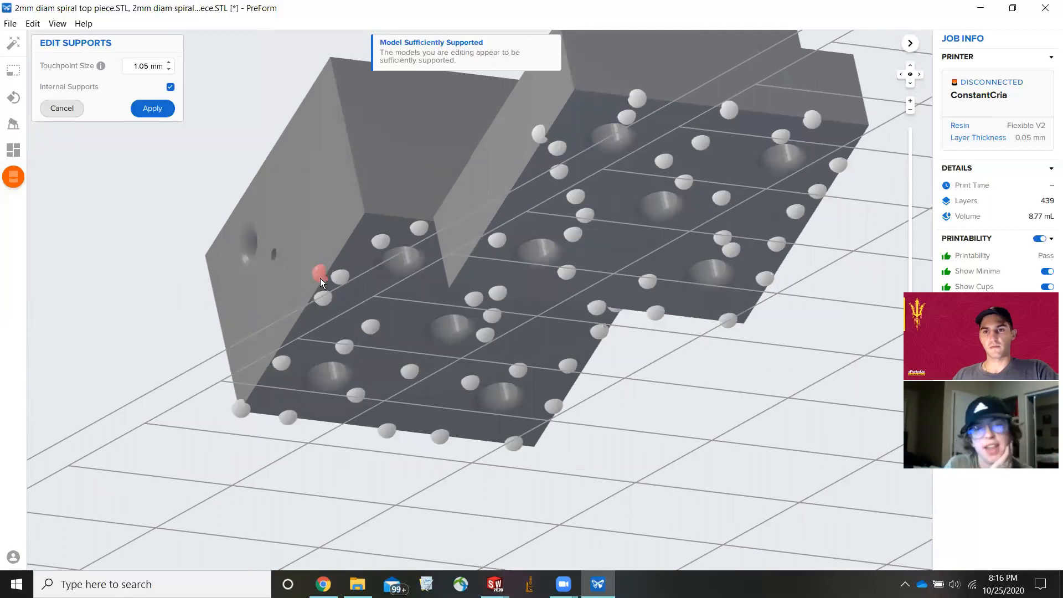
{"action": "left_click", "coordinate": [332, 369]}
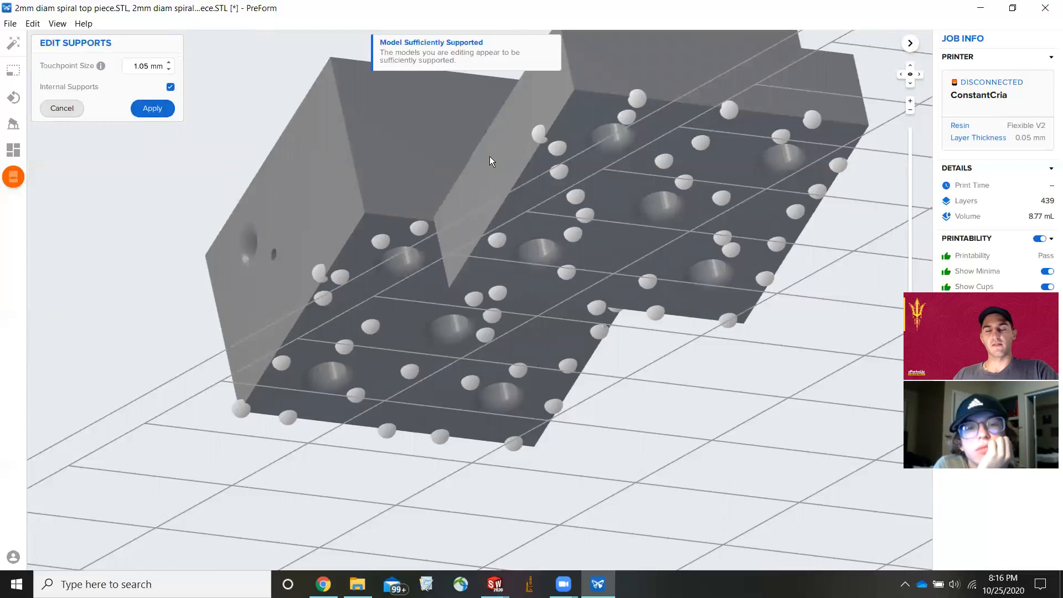
{"action": "left_click", "coordinate": [358, 191]}
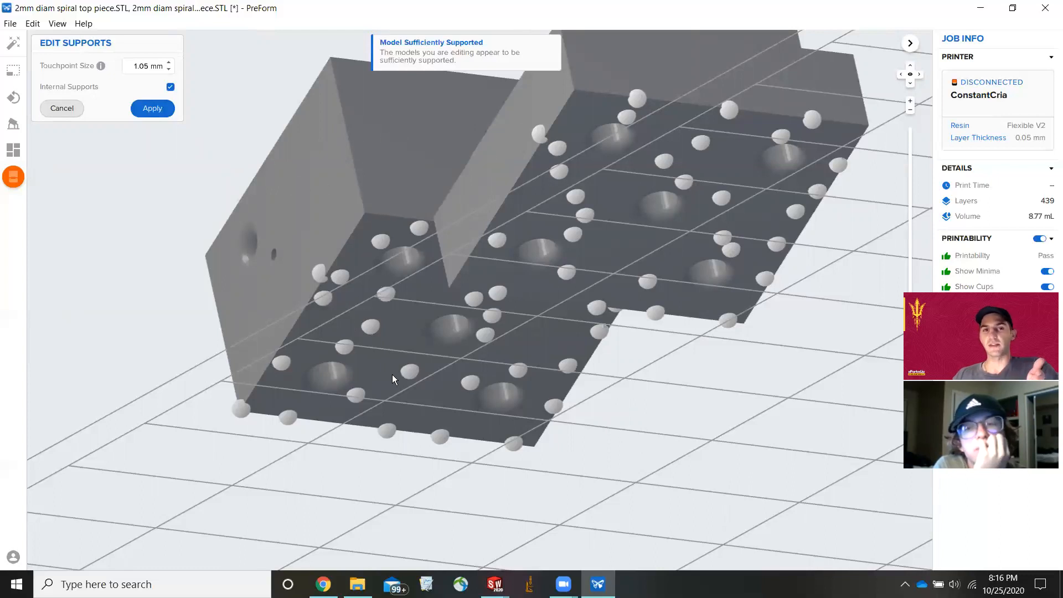
Step: Check both mold pieces from above and apply the support edits
{"action": "scroll", "coordinate": [387, 386], "scroll_direction": "up", "scroll_amount": 2}
{"action": "scroll", "coordinate": [387, 386], "scroll_direction": "down", "scroll_amount": 3}
{"action": "right_click_drag", "start_coordinate": [393, 372], "coordinate": [397, 374]}
{"action": "right_click_drag", "start_coordinate": [309, 161], "coordinate": [722, 417]}
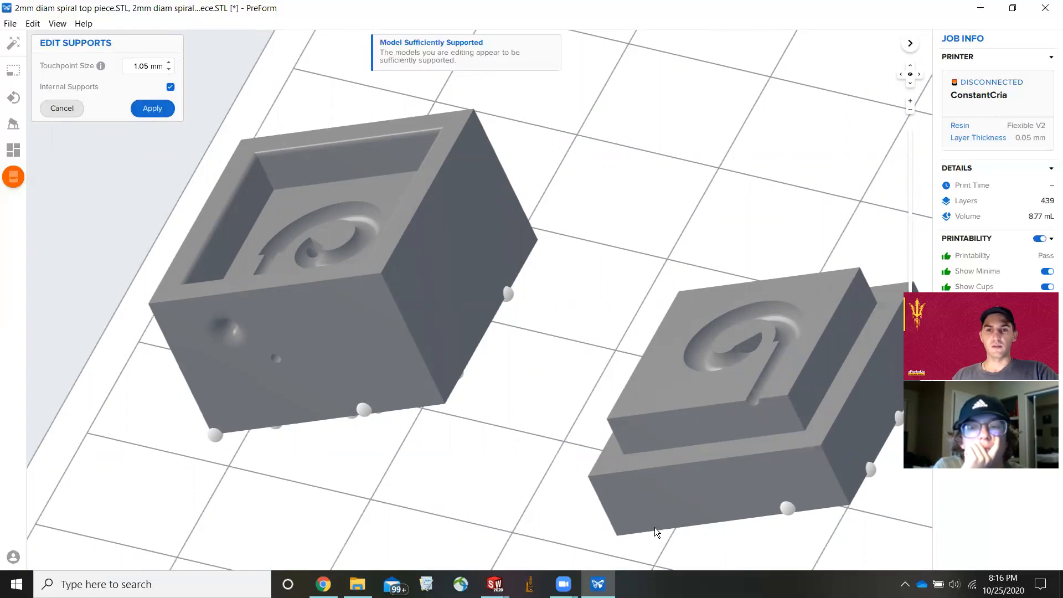
{"action": "left_click", "coordinate": [144, 110]}
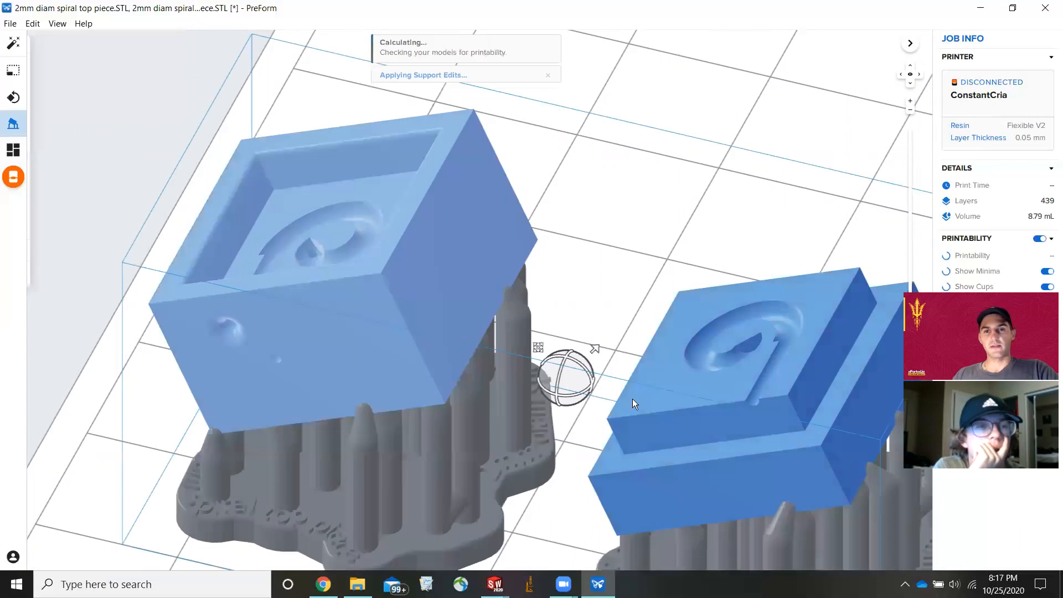
Step: Duplicate both supported mold pieces and place the copies behind the originals with clear space between all four models
{"action": "scroll", "coordinate": [636, 399], "scroll_direction": "up", "scroll_amount": 3}
{"action": "scroll", "coordinate": [639, 390], "scroll_direction": "down", "scroll_amount": 4}
{"action": "middle_click_drag", "start_coordinate": [723, 368], "coordinate": [700, 241]}
{"action": "scroll", "coordinate": [695, 252], "scroll_direction": "down", "scroll_amount": 5}
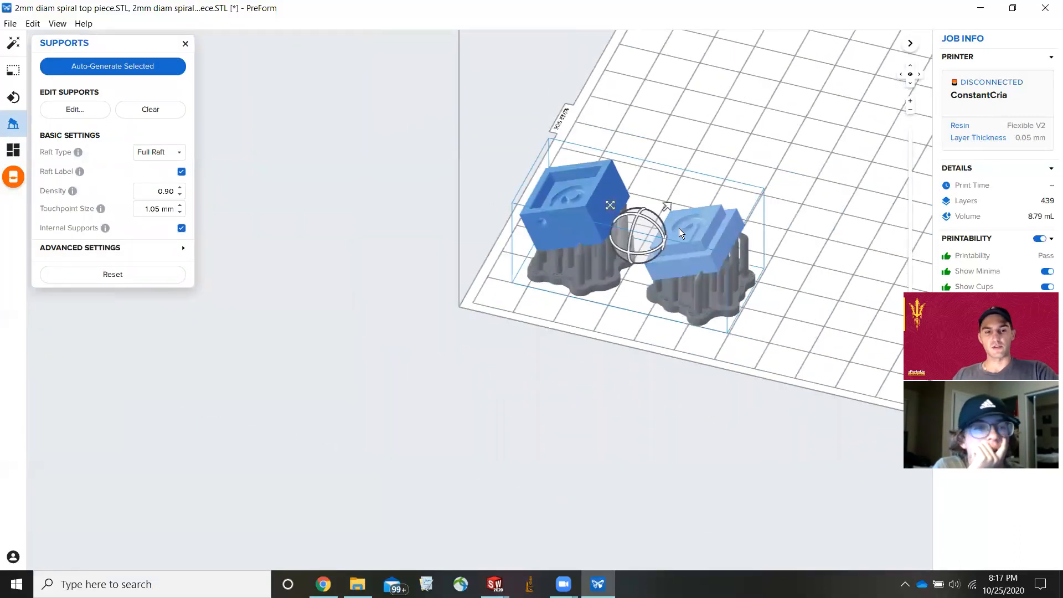
{"action": "left_click", "coordinate": [758, 136]}
{"action": "key", "text": "ctrl+v"}
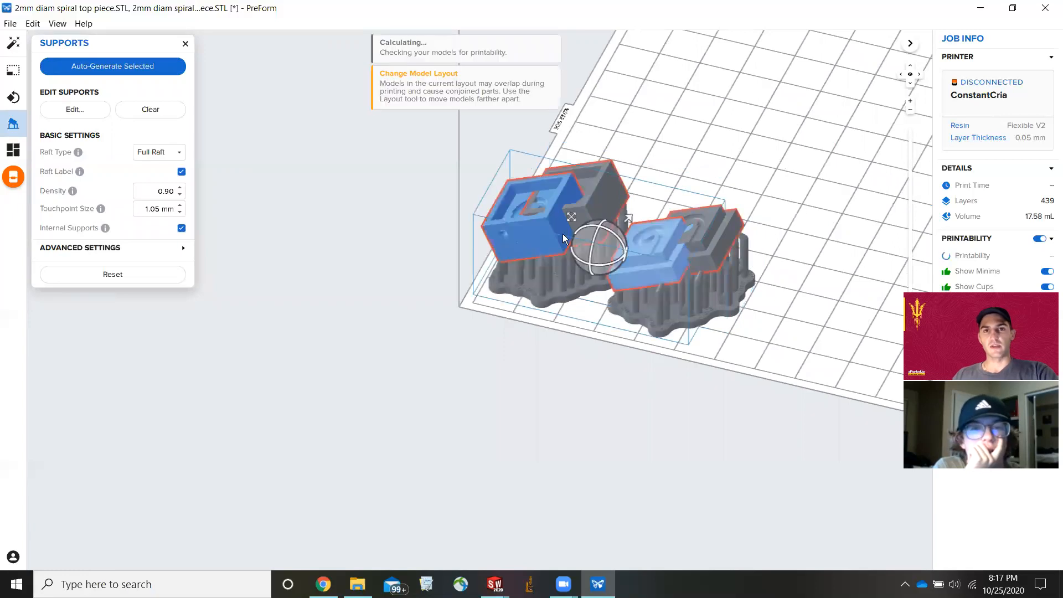
{"action": "left_click_drag", "start_coordinate": [536, 222], "coordinate": [643, 94]}
{"action": "left_click", "coordinate": [503, 360]}
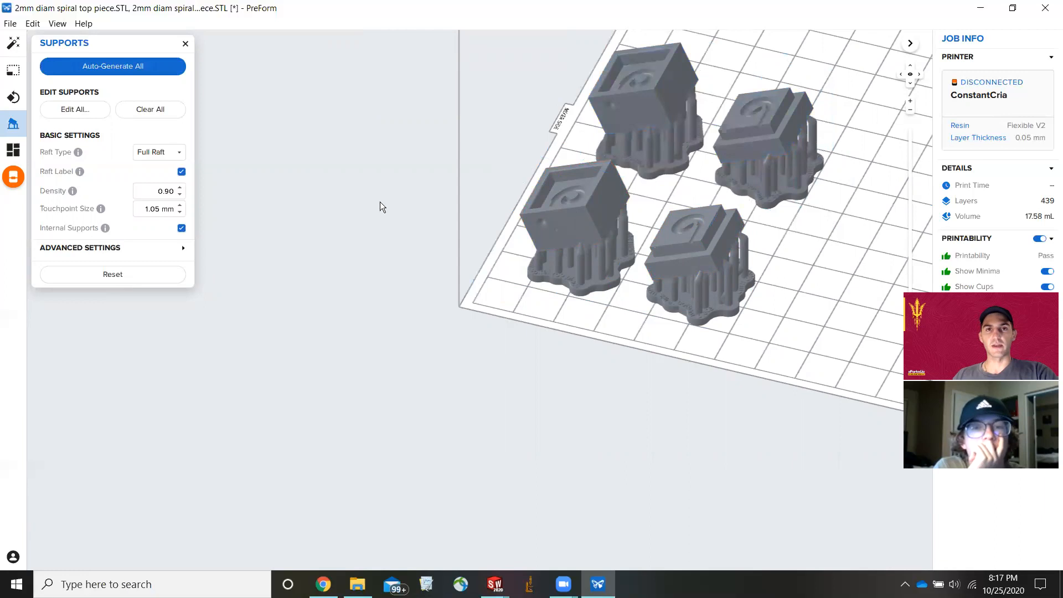
Step: Close the support settings and calculate the print time estimate for the job
{"action": "scroll", "coordinate": [692, 131], "scroll_direction": "up", "scroll_amount": 3}
{"action": "scroll", "coordinate": [681, 227], "scroll_direction": "down", "scroll_amount": 5}
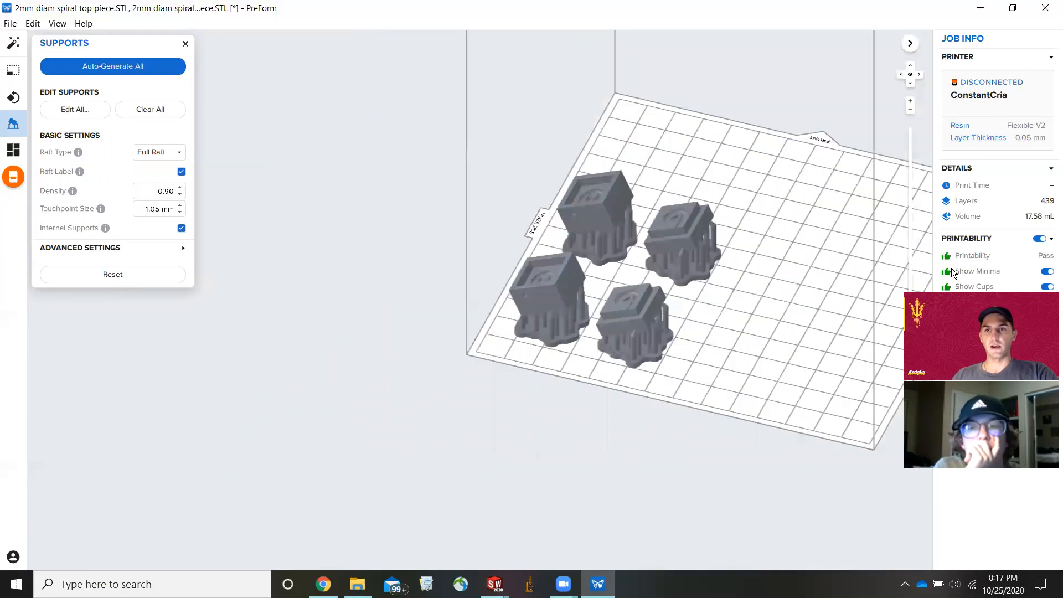
{"action": "scroll", "coordinate": [681, 228], "scroll_direction": "up", "scroll_amount": 1}
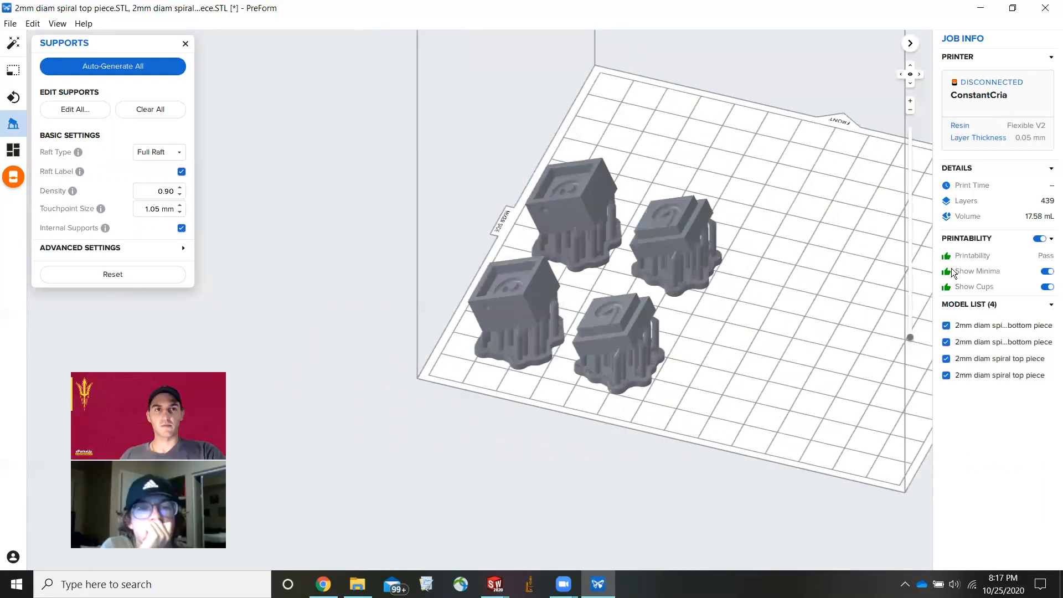
{"action": "left_click", "coordinate": [185, 43]}
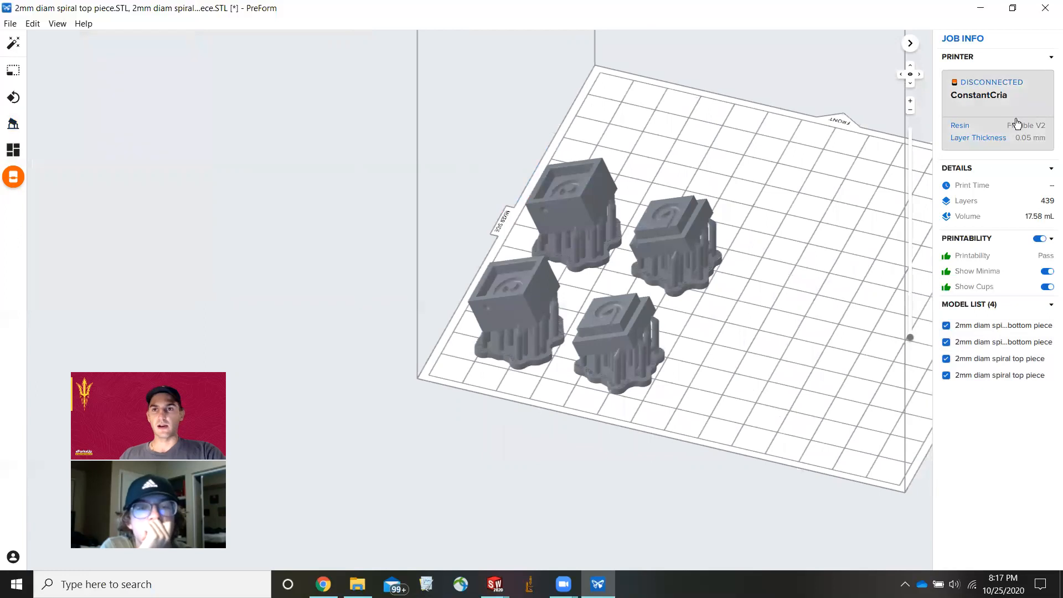
{"action": "left_click", "coordinate": [1001, 192]}
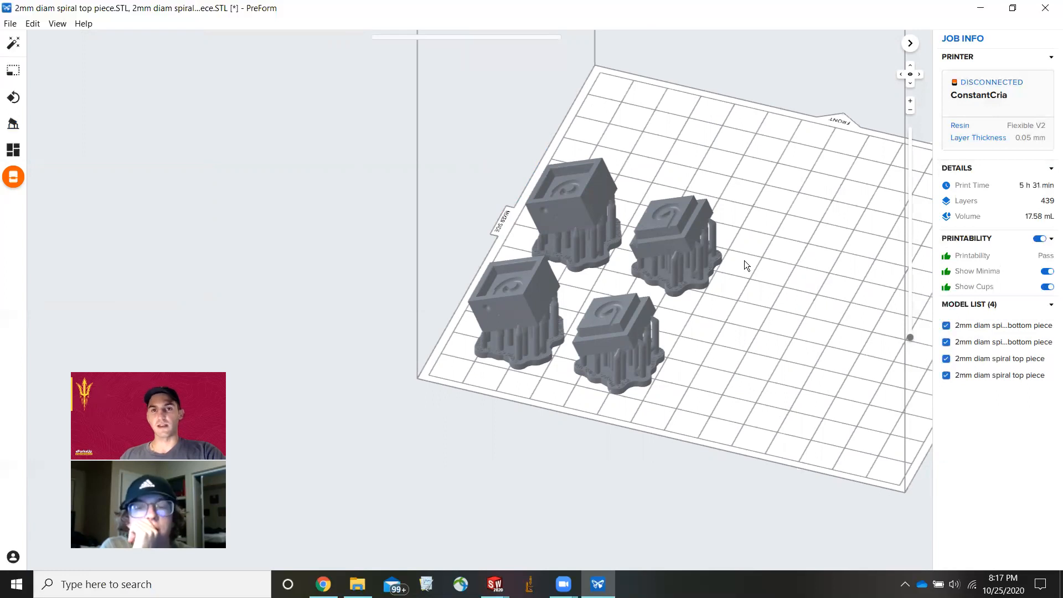
Step: Overlap the rear stepped piece with the front one to test the layout check, and return it to its place
{"action": "left_click_drag", "start_coordinate": [674, 280], "coordinate": [635, 318]}
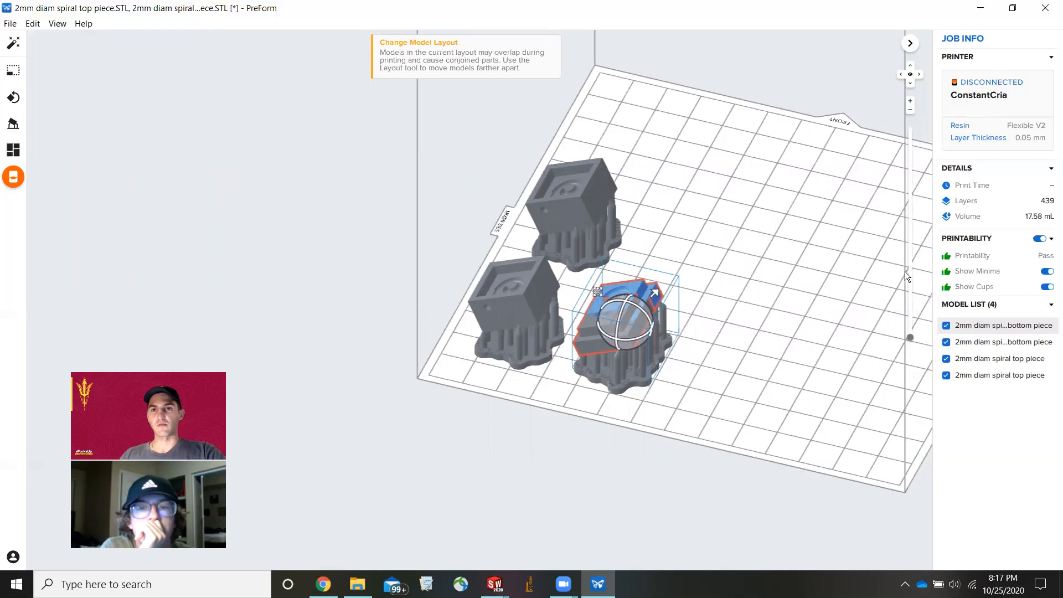
{"action": "left_click_drag", "start_coordinate": [633, 281], "coordinate": [681, 199]}
{"action": "left_click", "coordinate": [640, 491]}
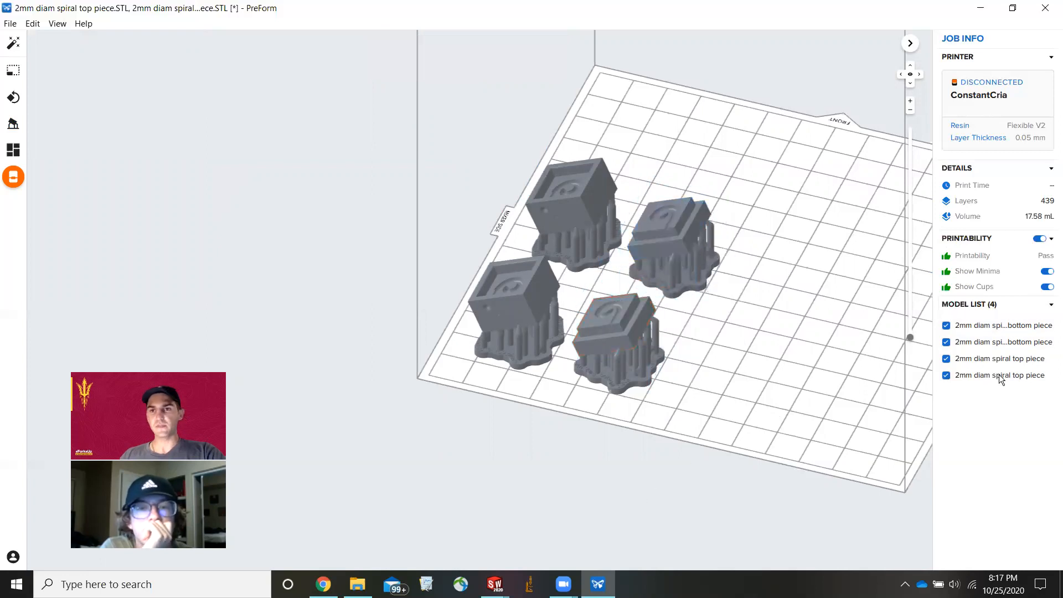
Step: Recalculate the print time estimate for the four-model layout
{"action": "left_click", "coordinate": [1020, 188]}
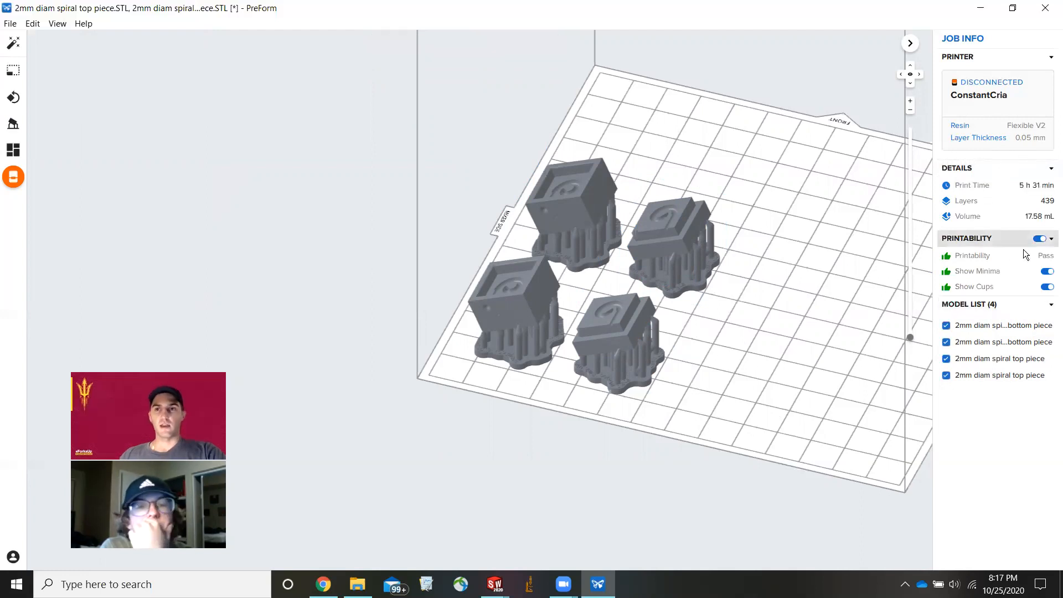
{"action": "mouse_move", "coordinate": [1044, 191]}
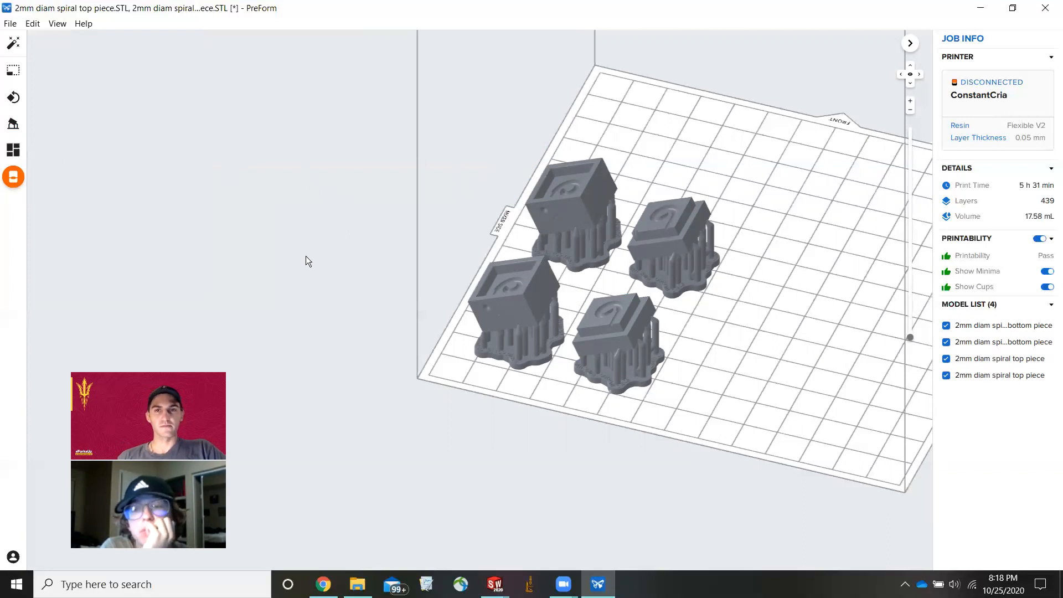
{"action": "scroll", "coordinate": [868, 317], "scroll_direction": "down", "scroll_amount": 3}
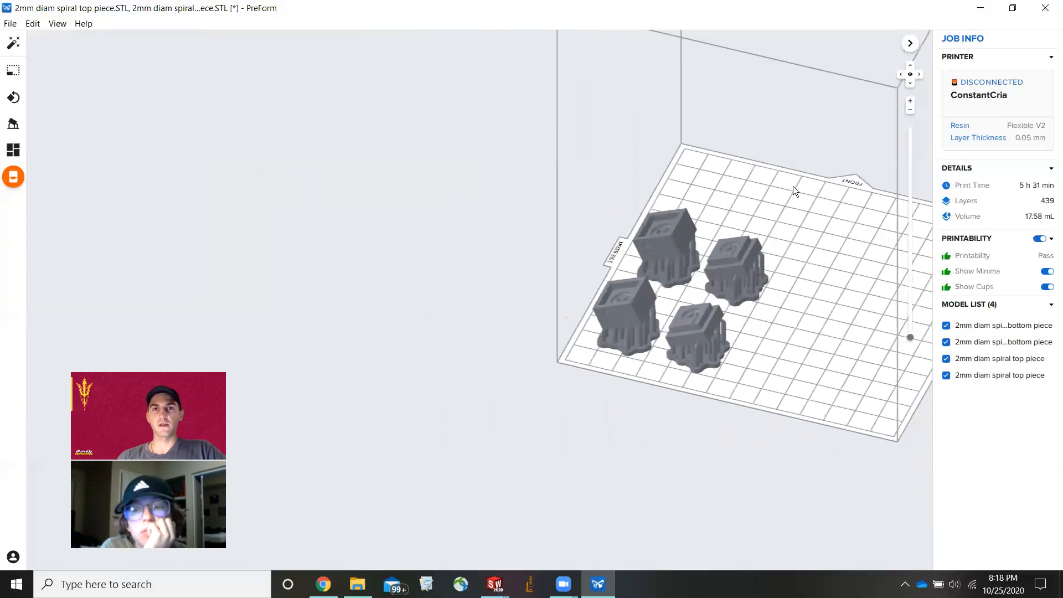